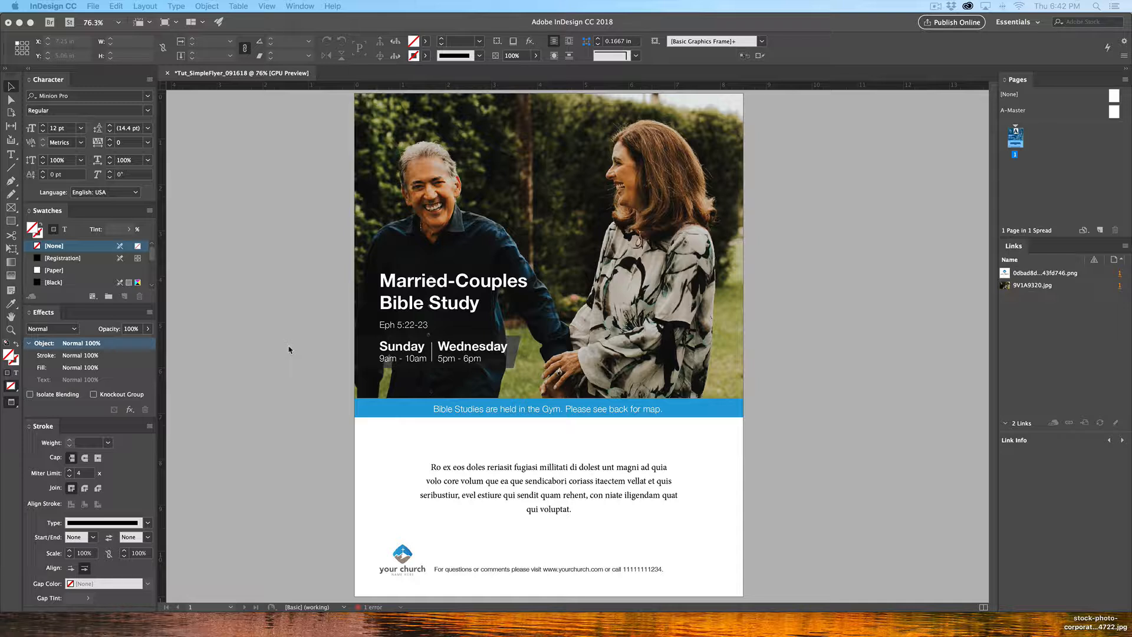
- Start a new document and name it ExampleFlyer
left_click(287, 346)
mouse_move(541, 624)
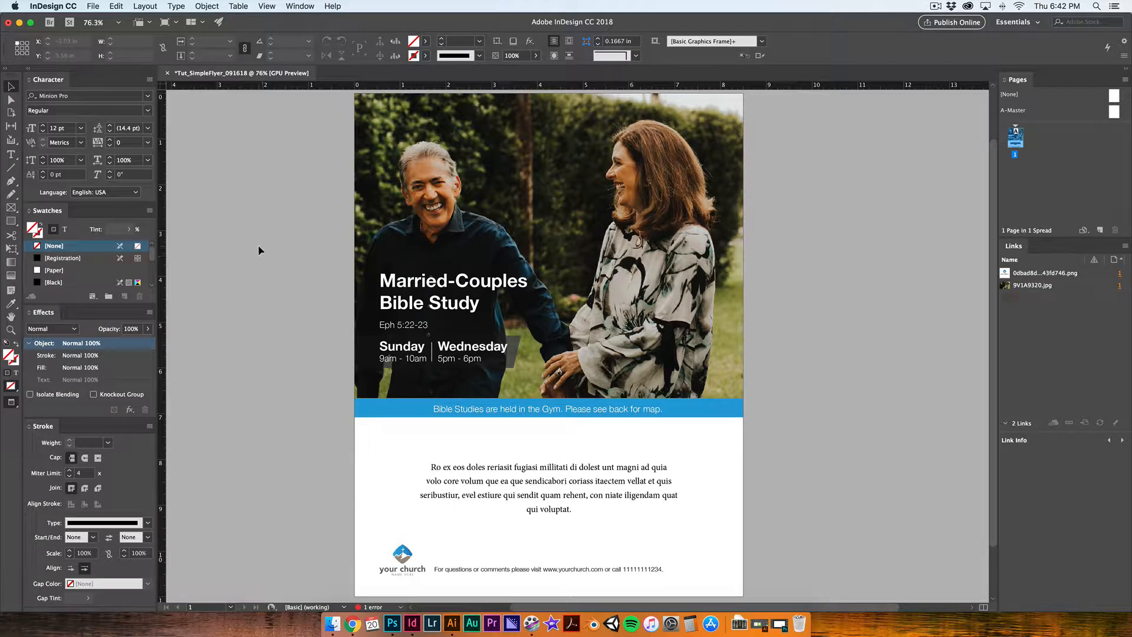
left_click(98, 8)
mouse_move(103, 20)
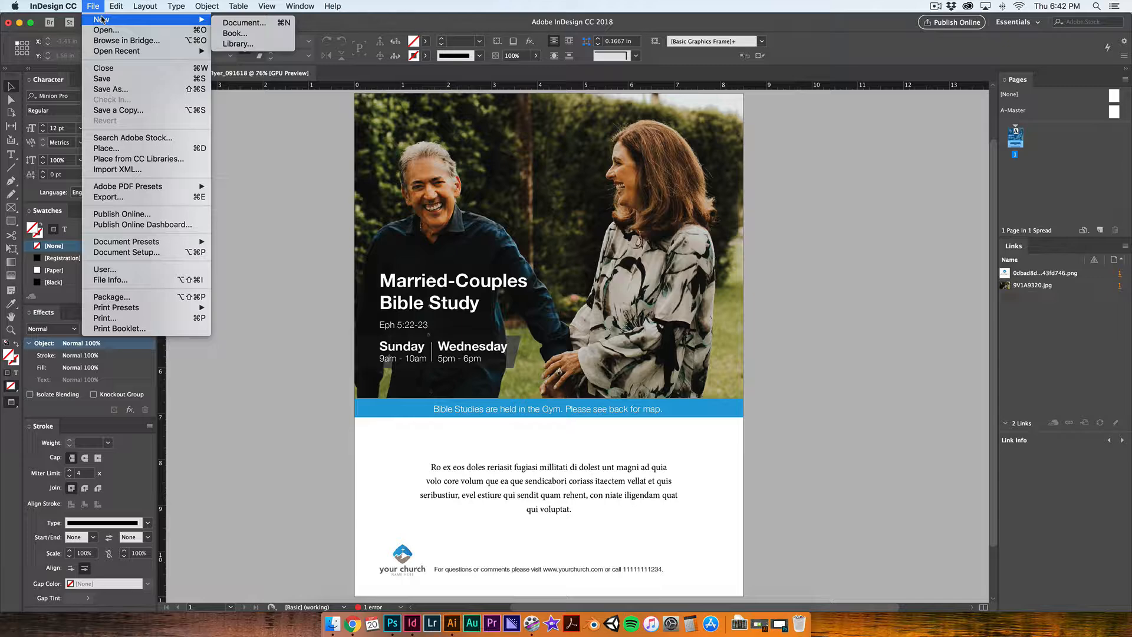
left_click(221, 25)
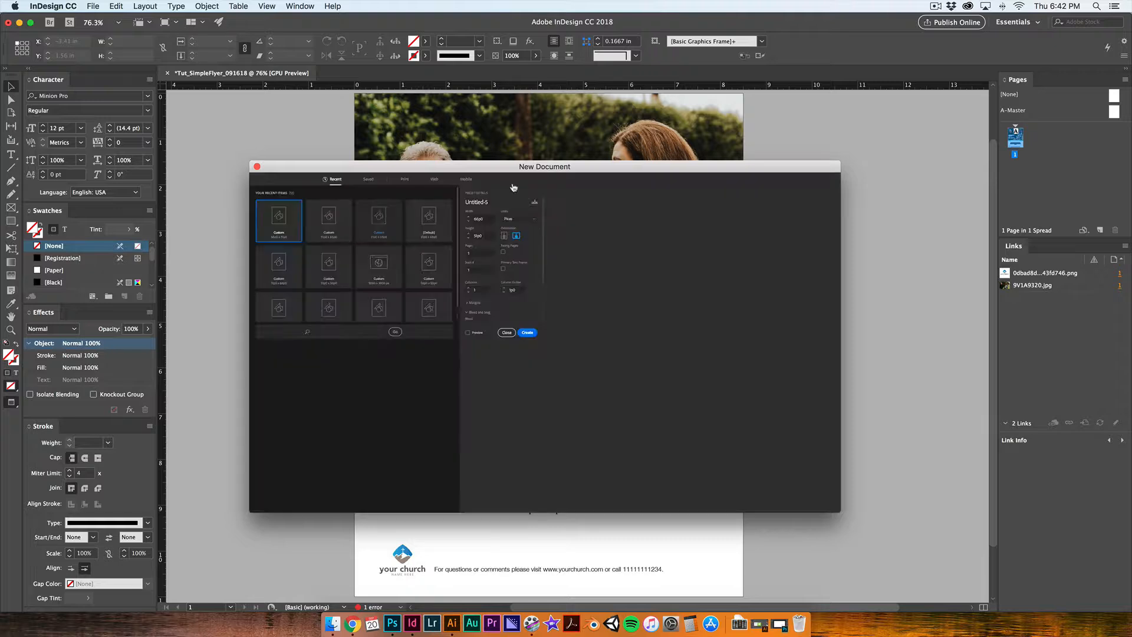
left_click_drag(513, 169, 497, 145)
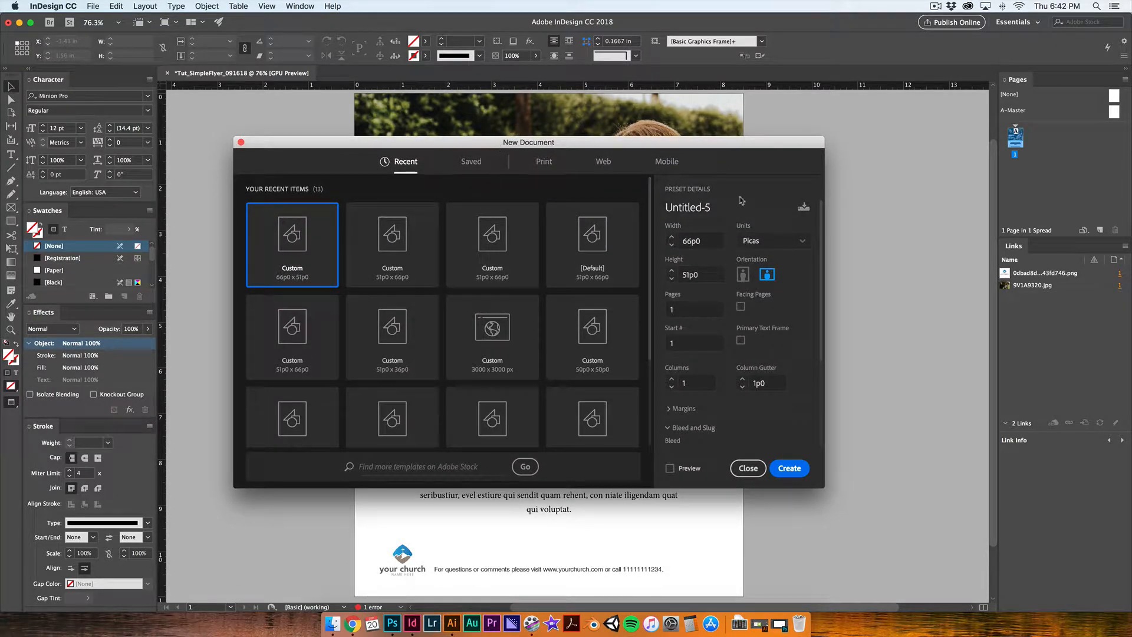
left_click_drag(715, 207, 611, 200)
type("ExampleFlyer")
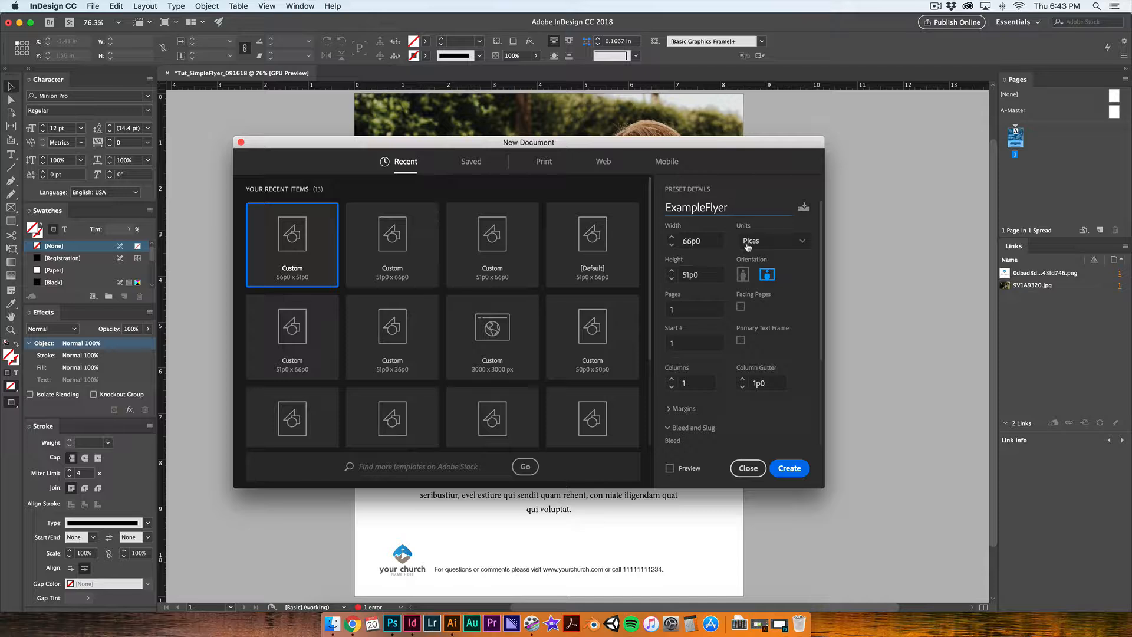
- Set the new document's units to inches, its width to 8.5 in and its height to 11 in
left_click(800, 242)
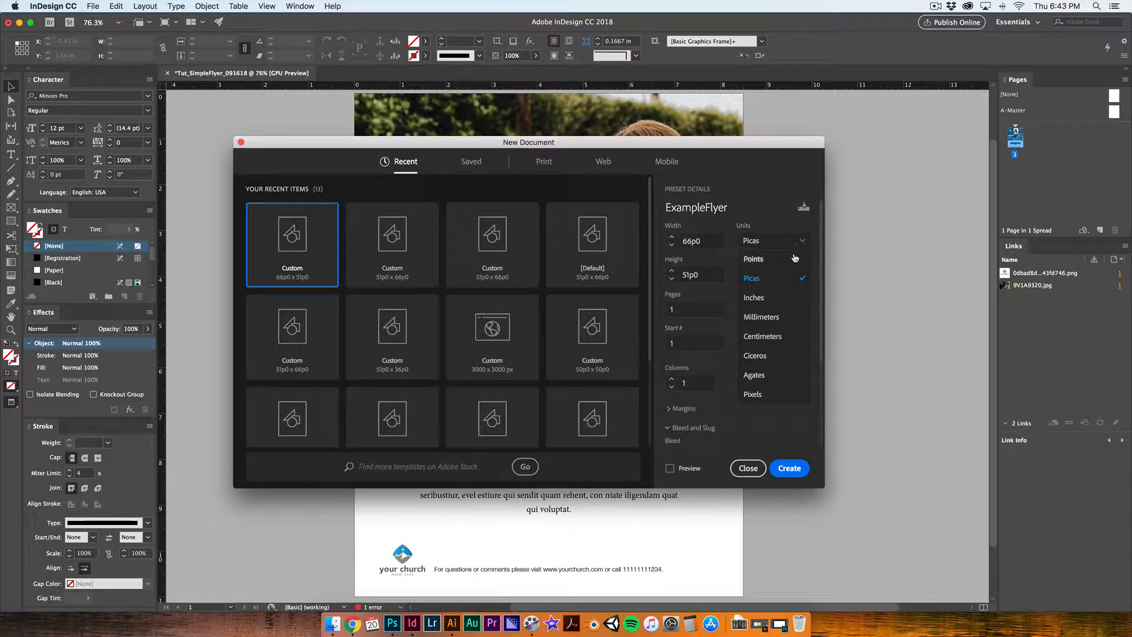
left_click(784, 296)
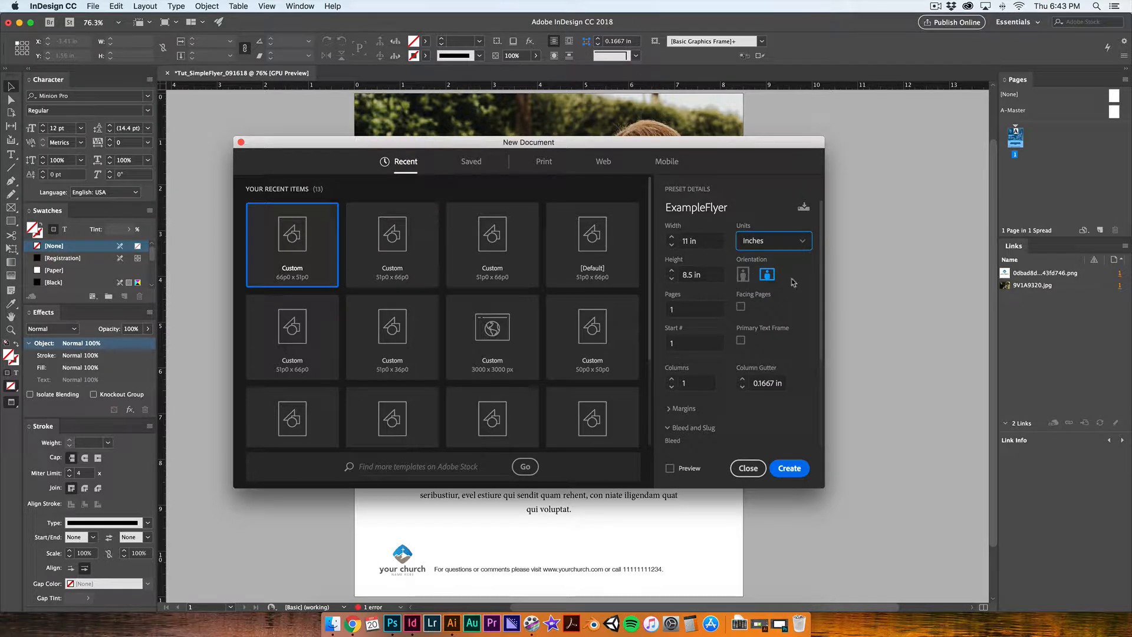
left_click(690, 240)
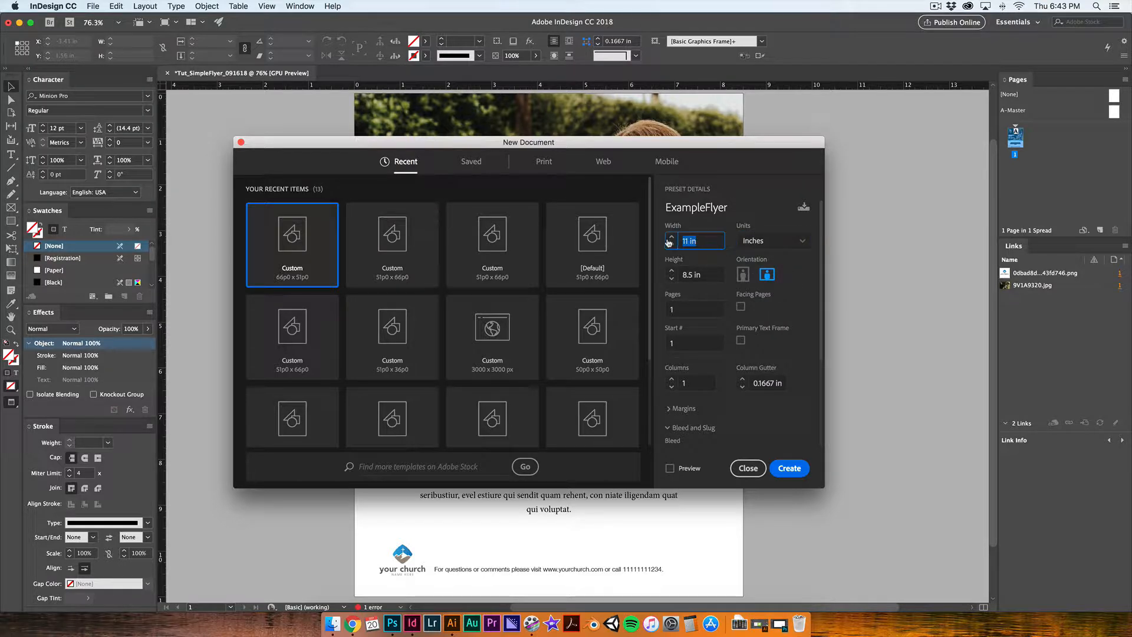
type("8.5")
key("Tab")
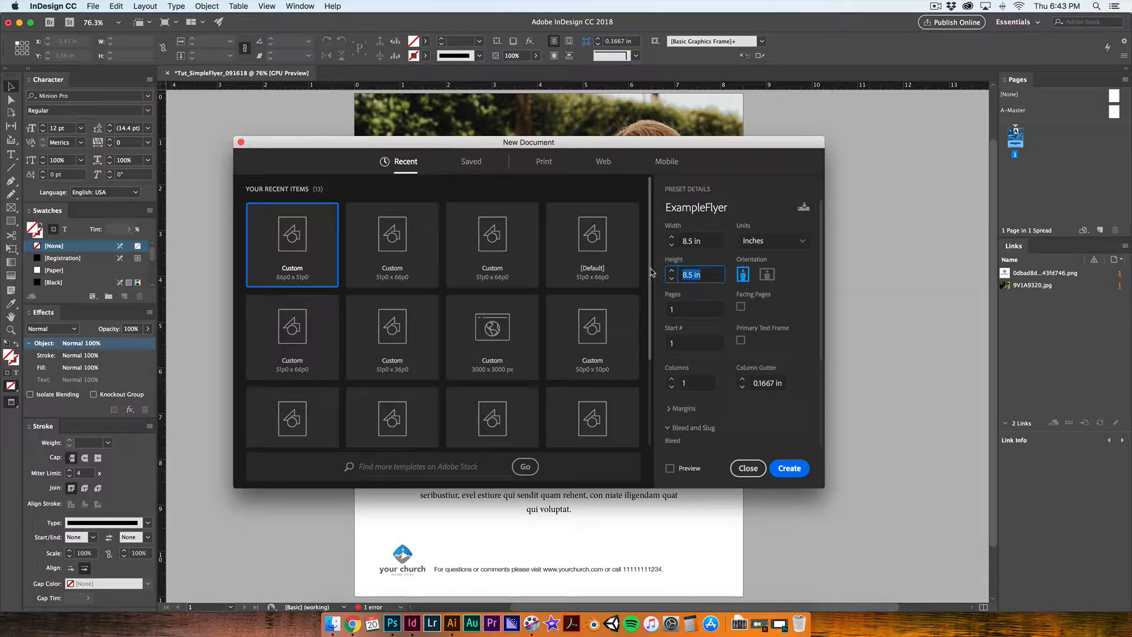
type("11")
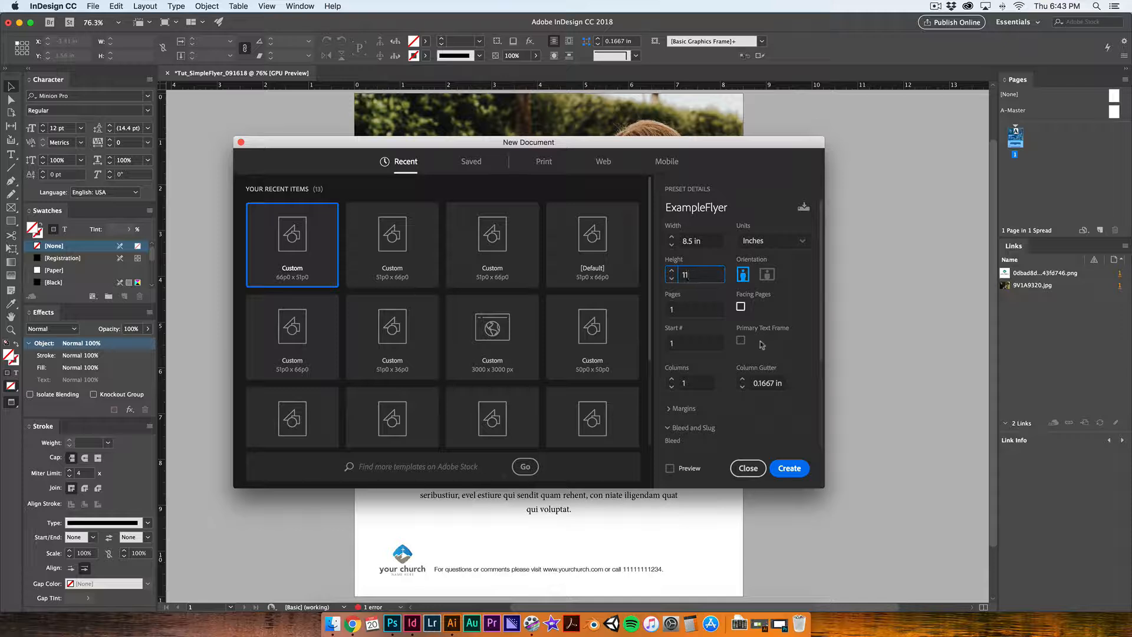
- Check the column, bleed and slug settings and create the document without changing them
scroll(761, 342, "down", 5)
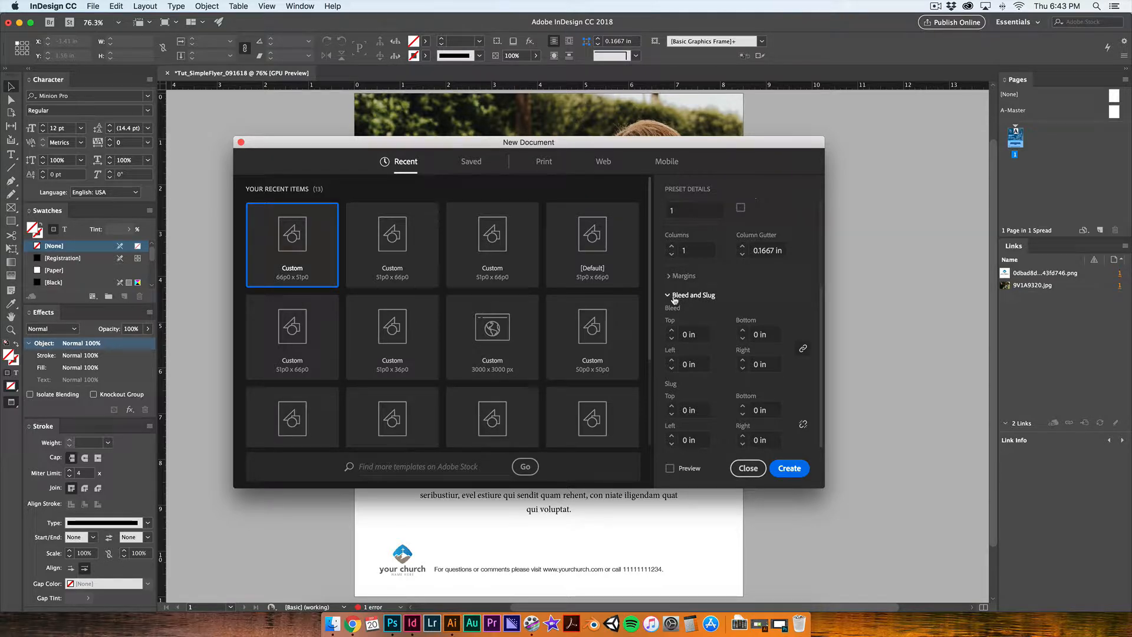
scroll(674, 300, "up", 2)
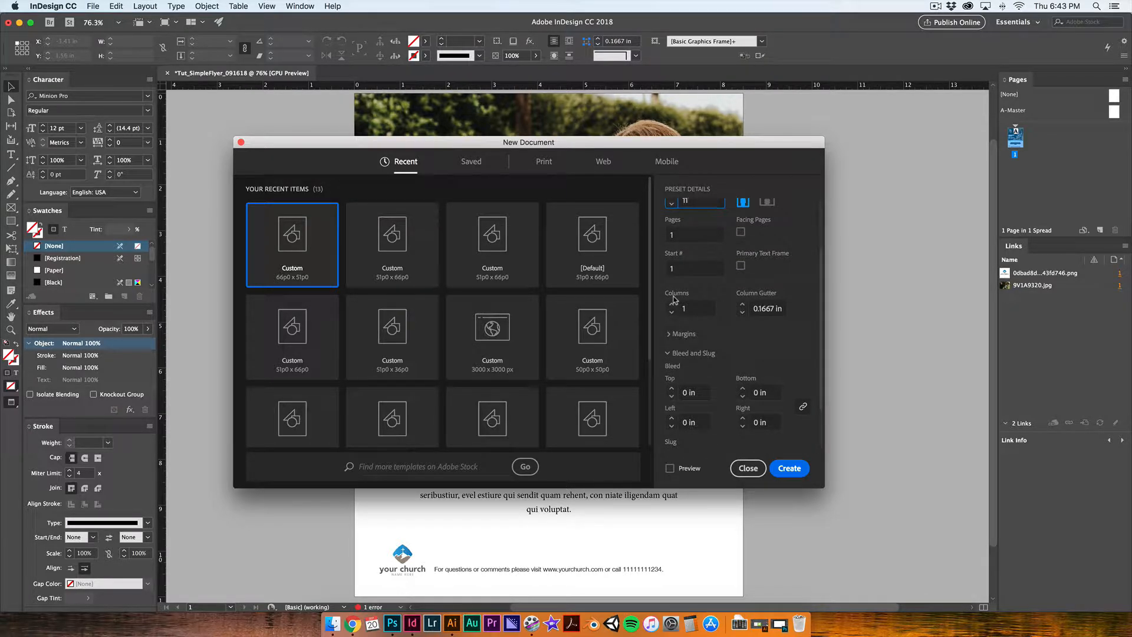
scroll(674, 300, "up", 2)
scroll(674, 299, "down", 3)
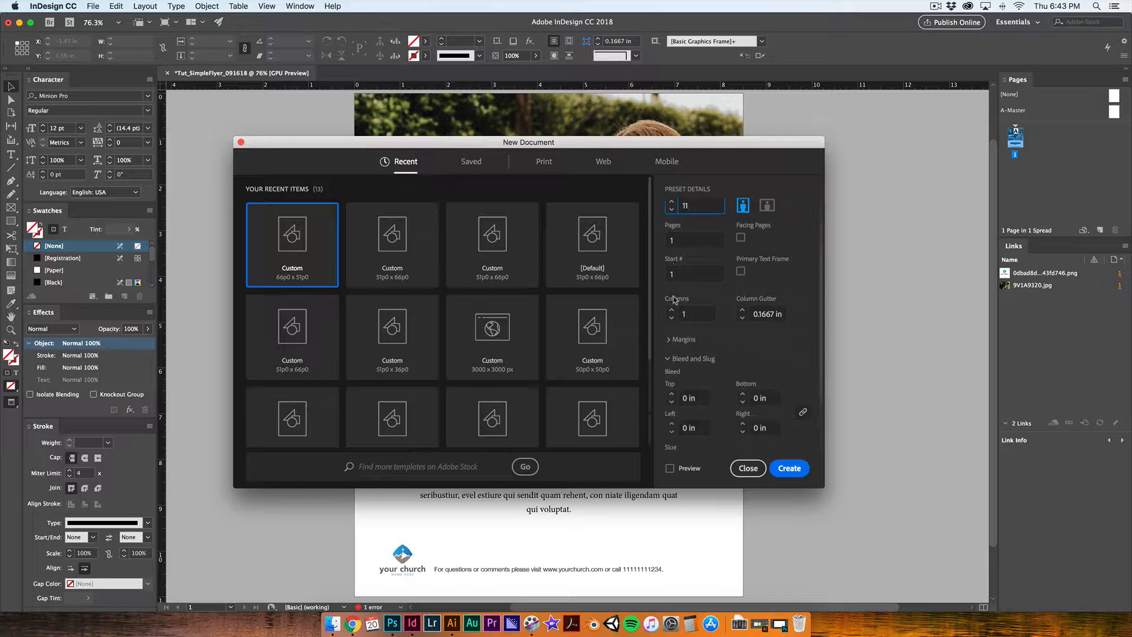
scroll(673, 300, "down", 1)
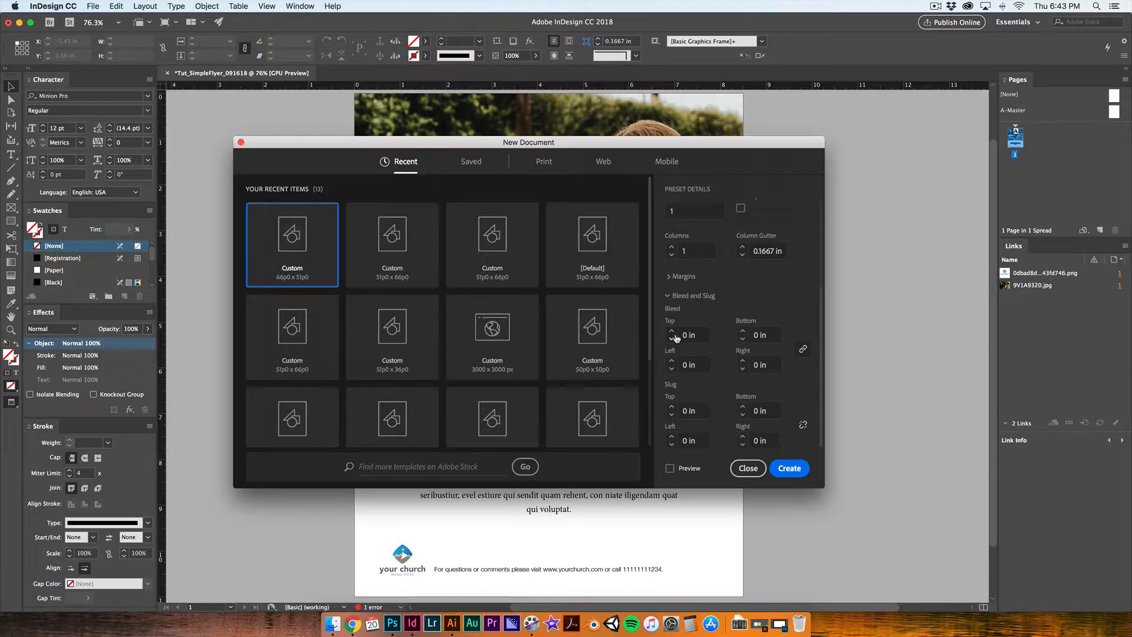
scroll(719, 421, "up", 5)
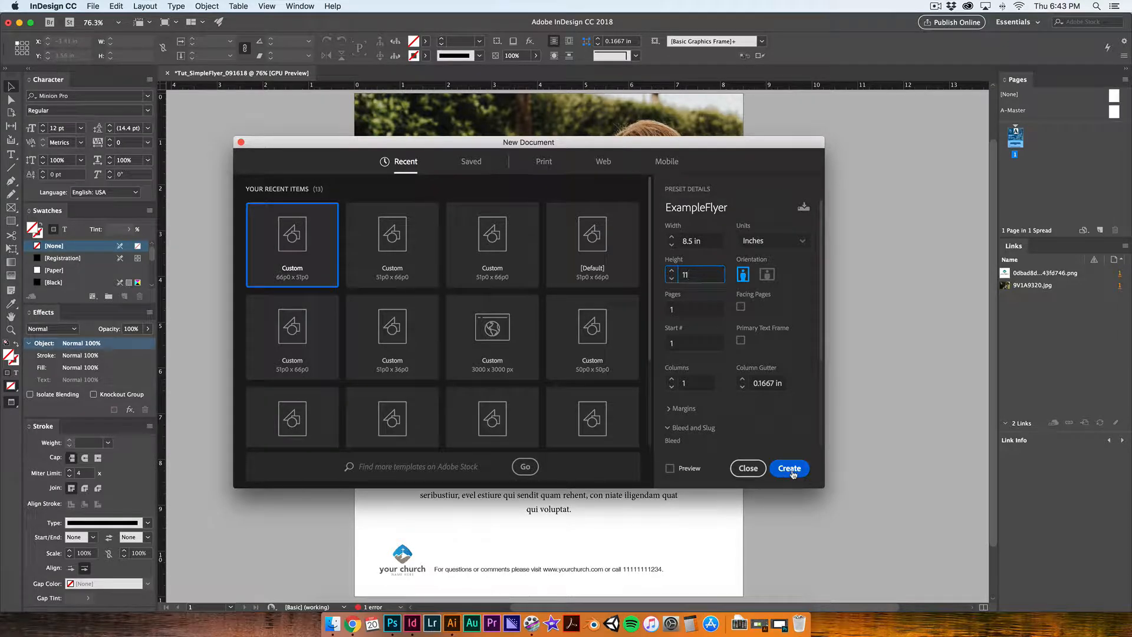
left_click(787, 469)
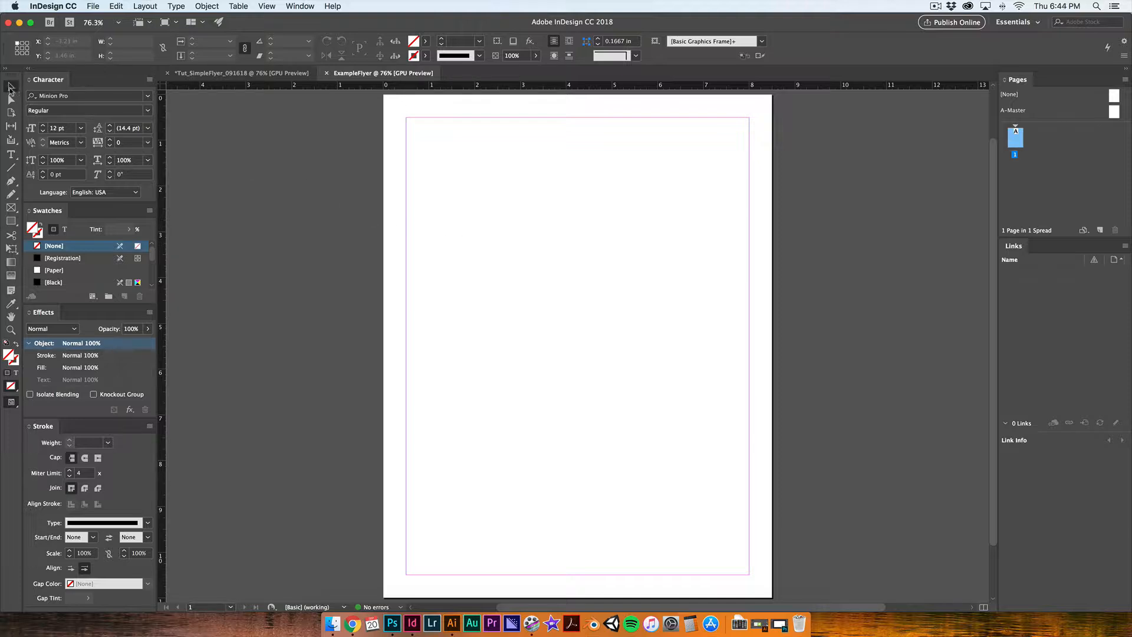
- Examine the frames and guides of the finished Tut_SimpleFlyer_091618 layout outside preview mode, and return to the ExampleFlyer document
key("v")
left_click(242, 73)
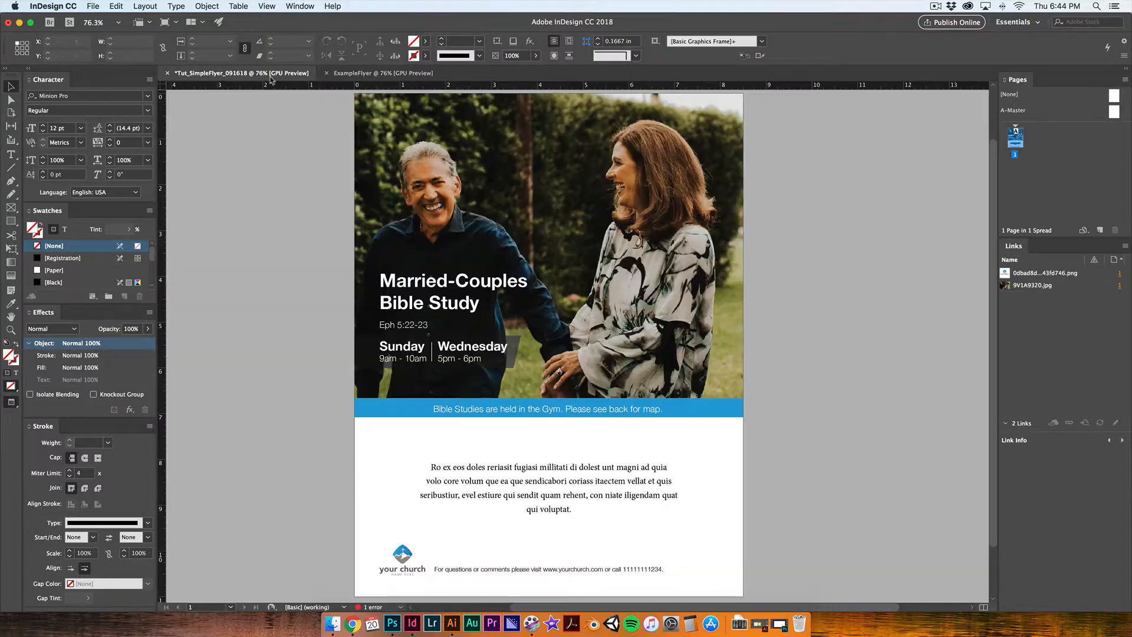
left_click(435, 198)
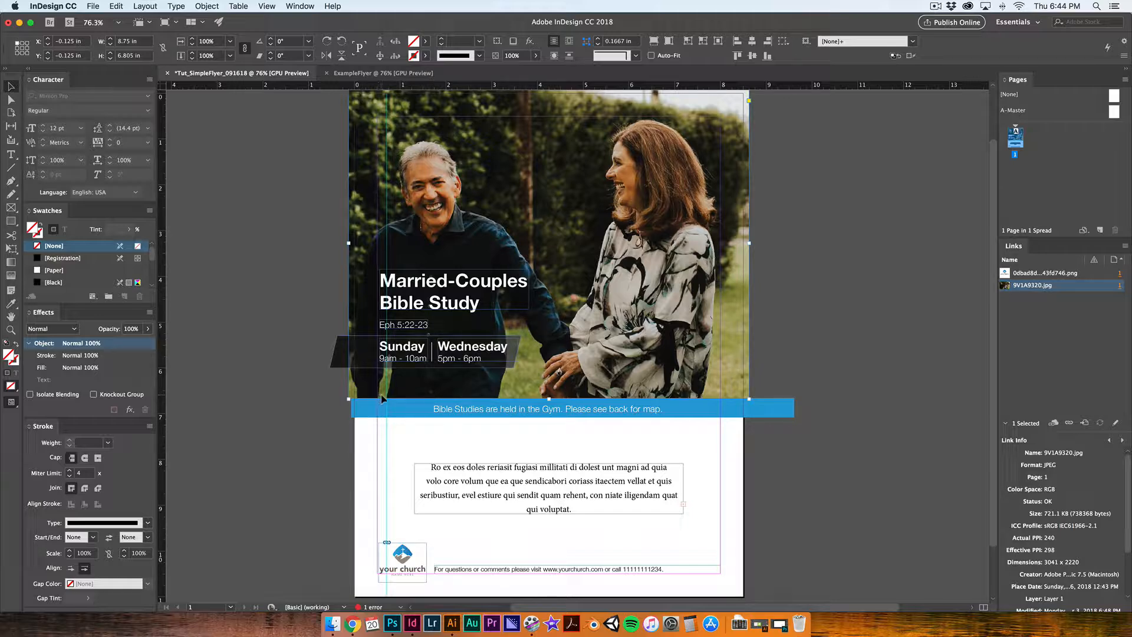
key("w")
left_click(382, 73)
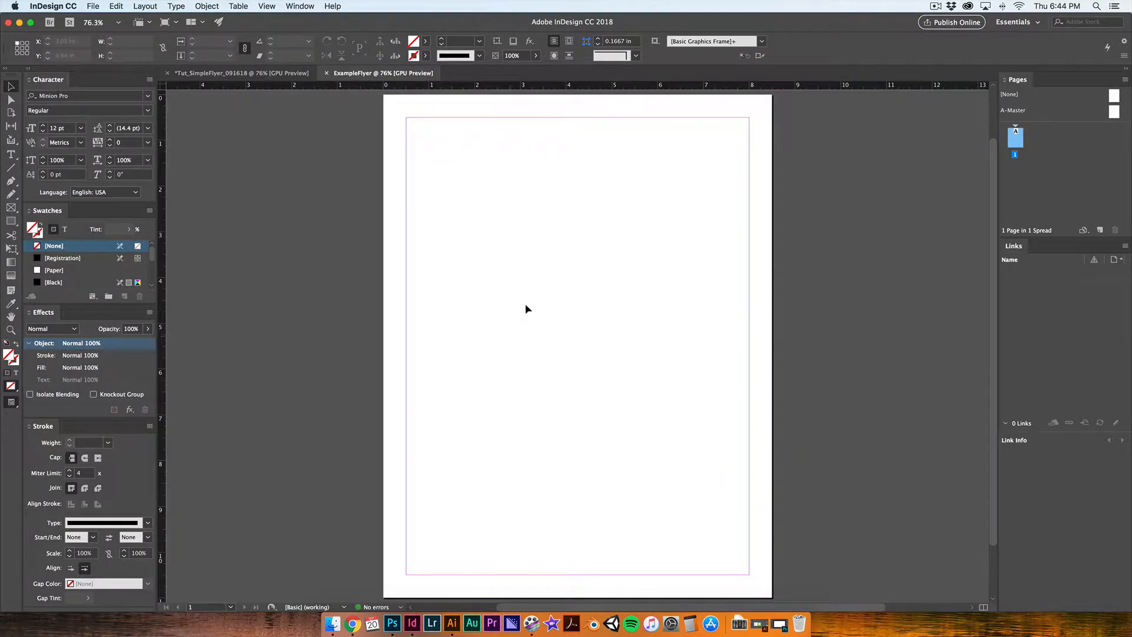
- Set all four page margins of ExampleFlyer to 0.625 in
left_click(208, 6)
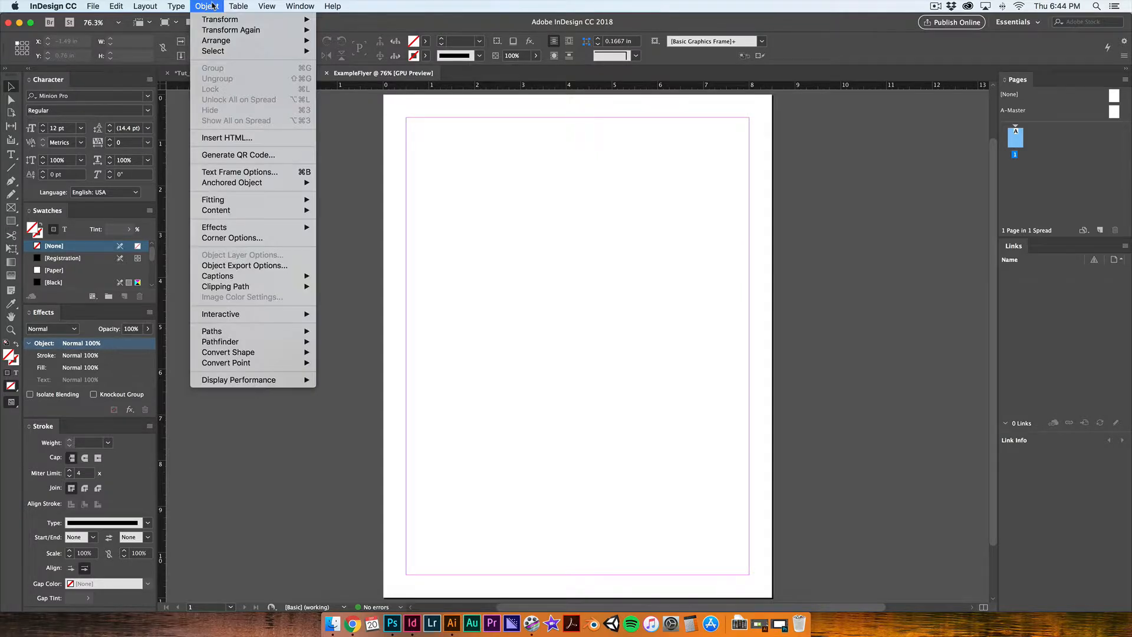
mouse_move(145, 6)
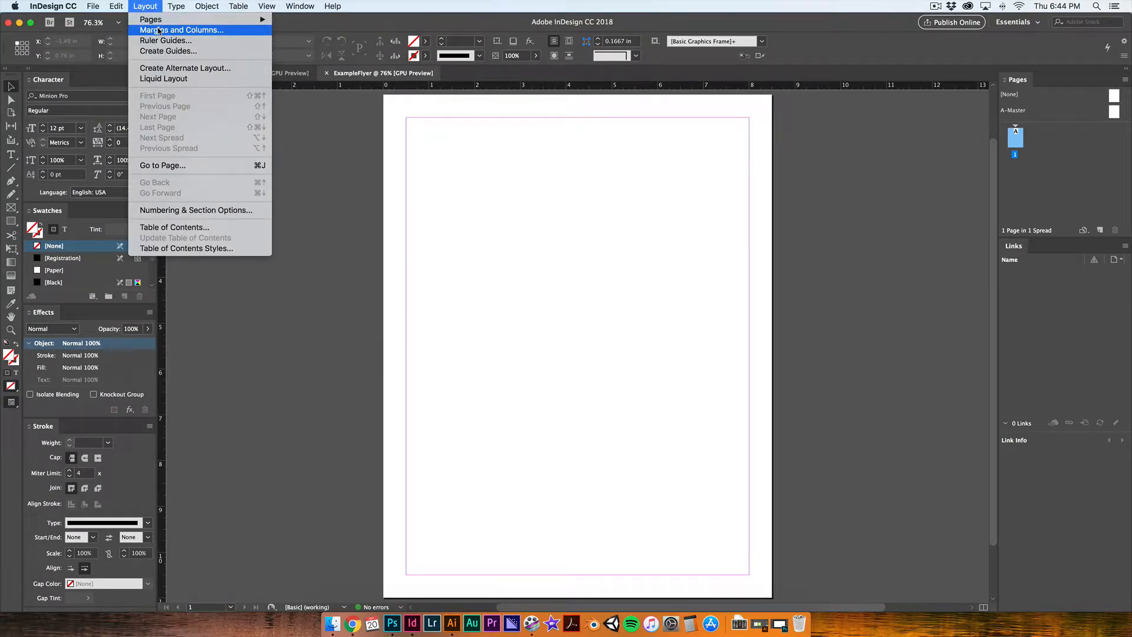
left_click(158, 31)
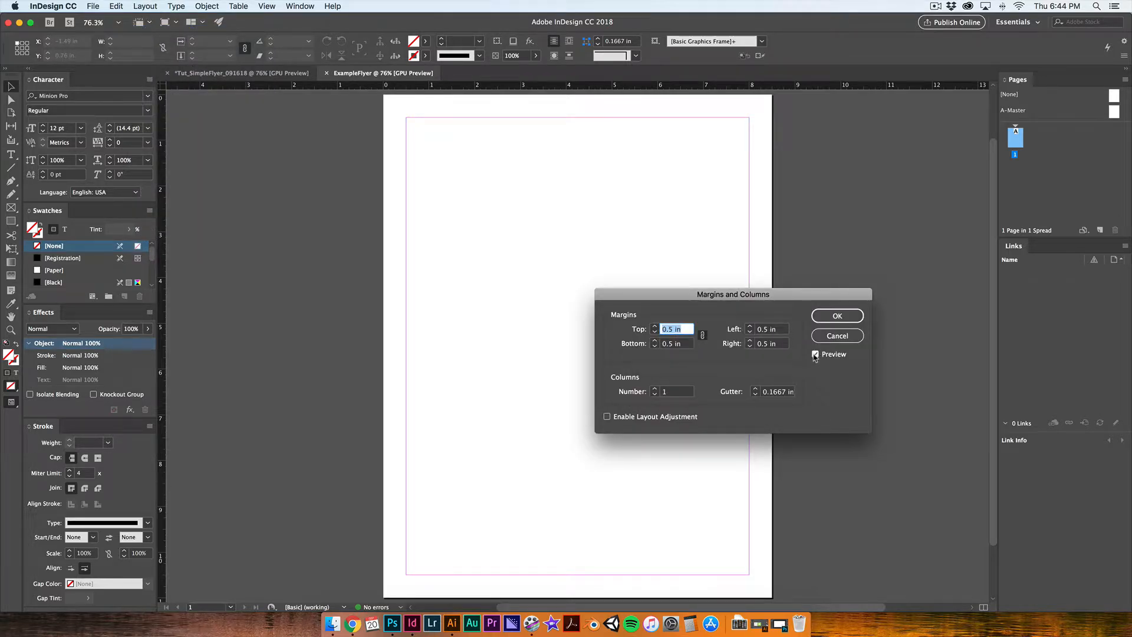
left_click(654, 327)
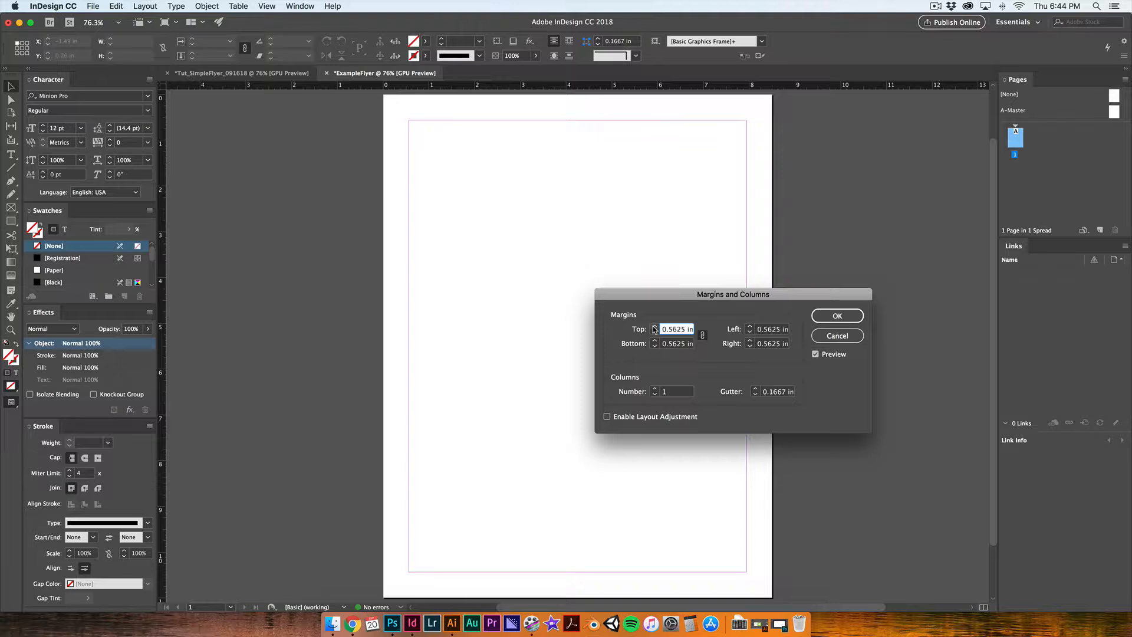
left_click(654, 327)
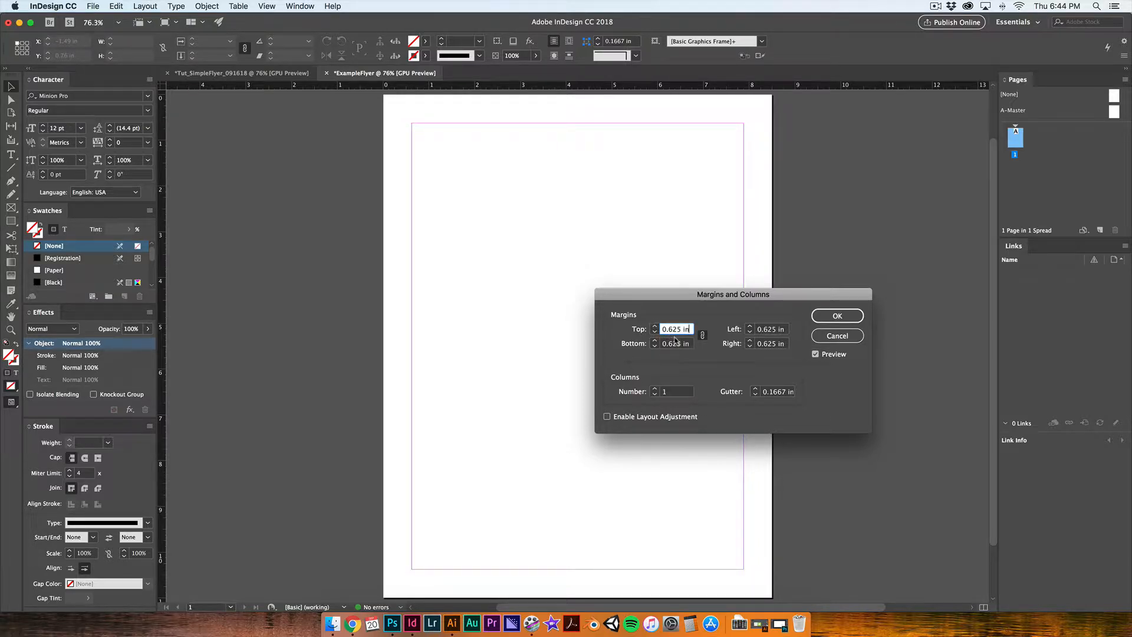
left_click(837, 315)
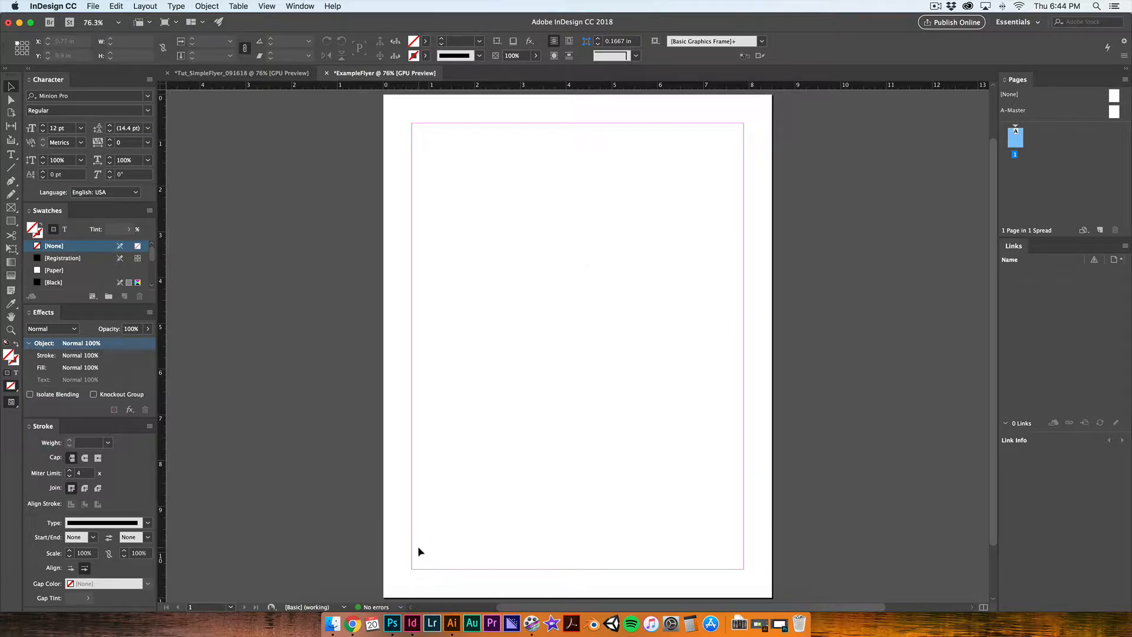
- Place the photo 9V1A9320.jpg from the Desktop folder onto the page at full size
left_click(333, 624)
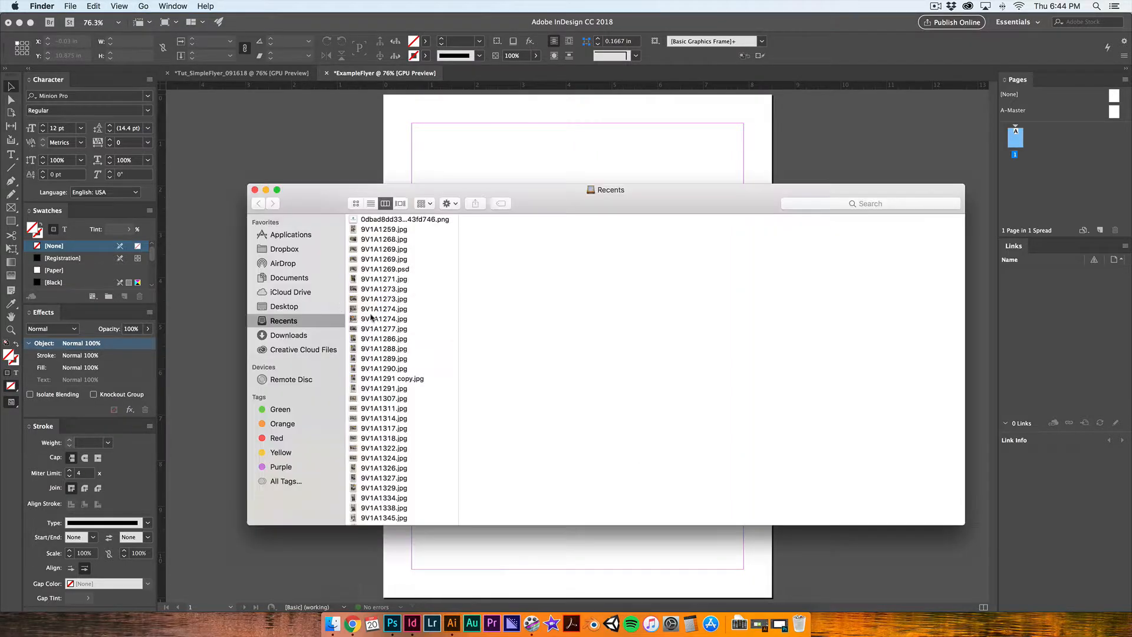
left_click(286, 306)
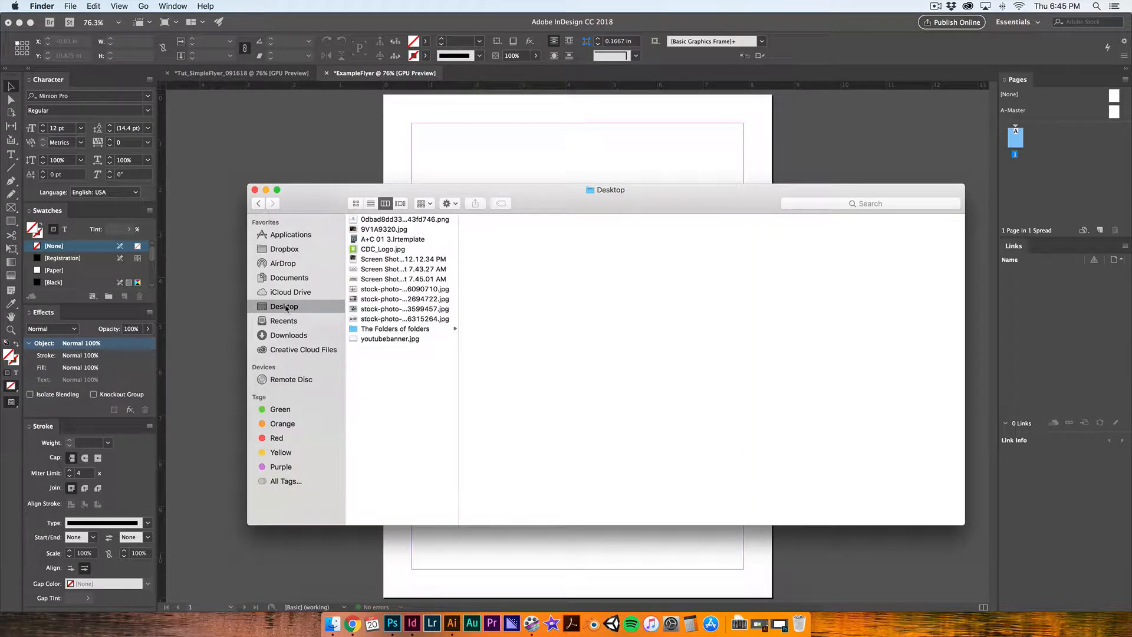
left_click(400, 231)
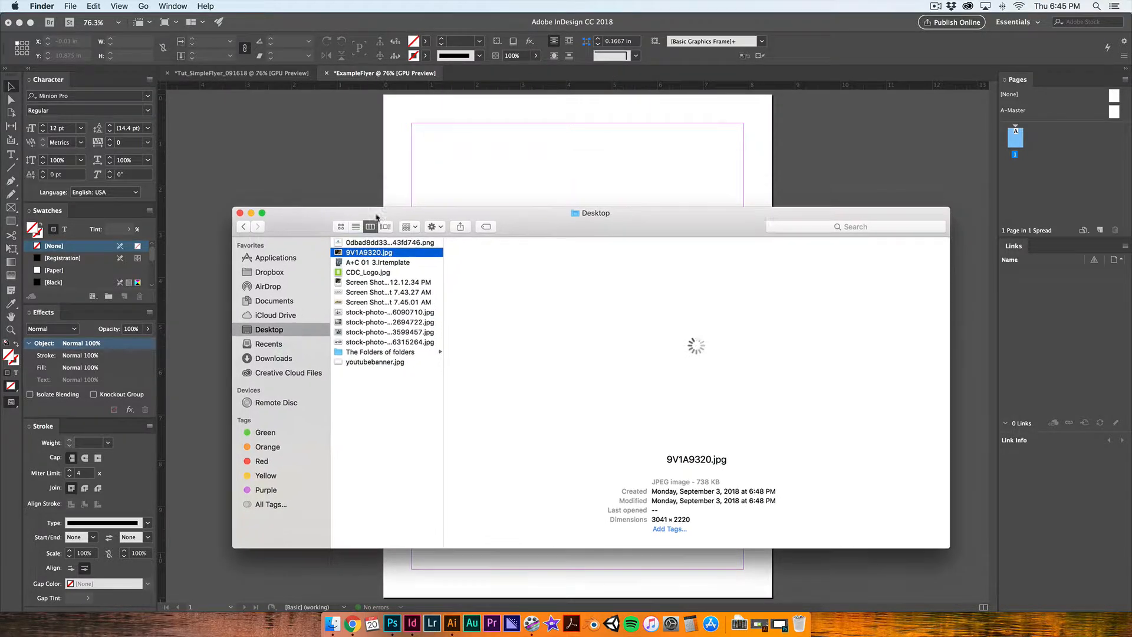
left_click_drag(393, 197, 448, 151)
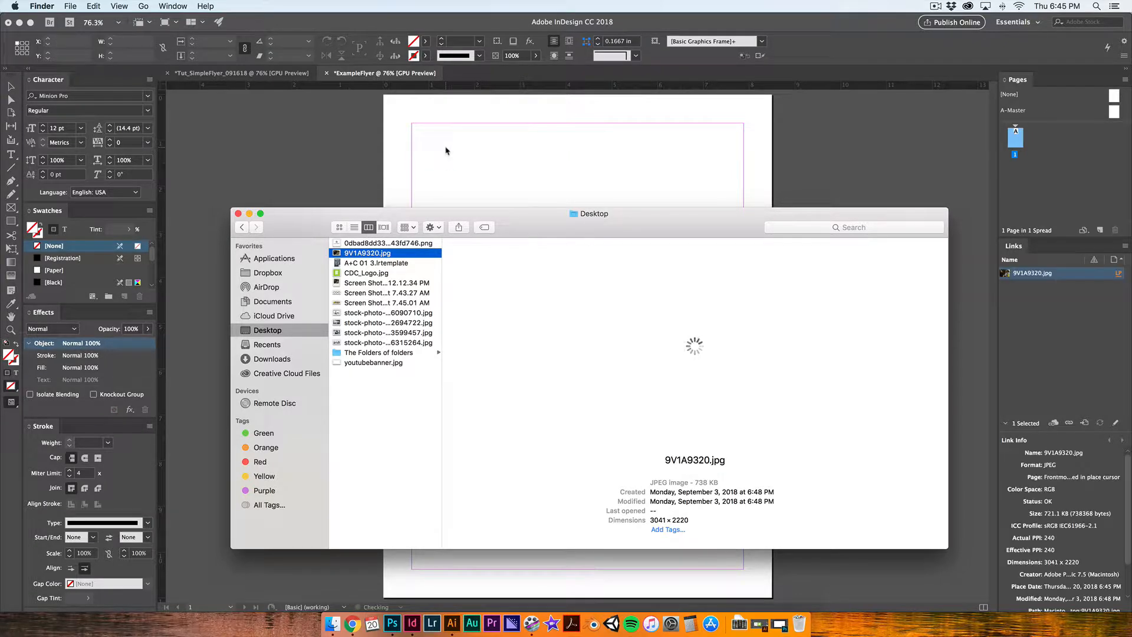
left_click(425, 154)
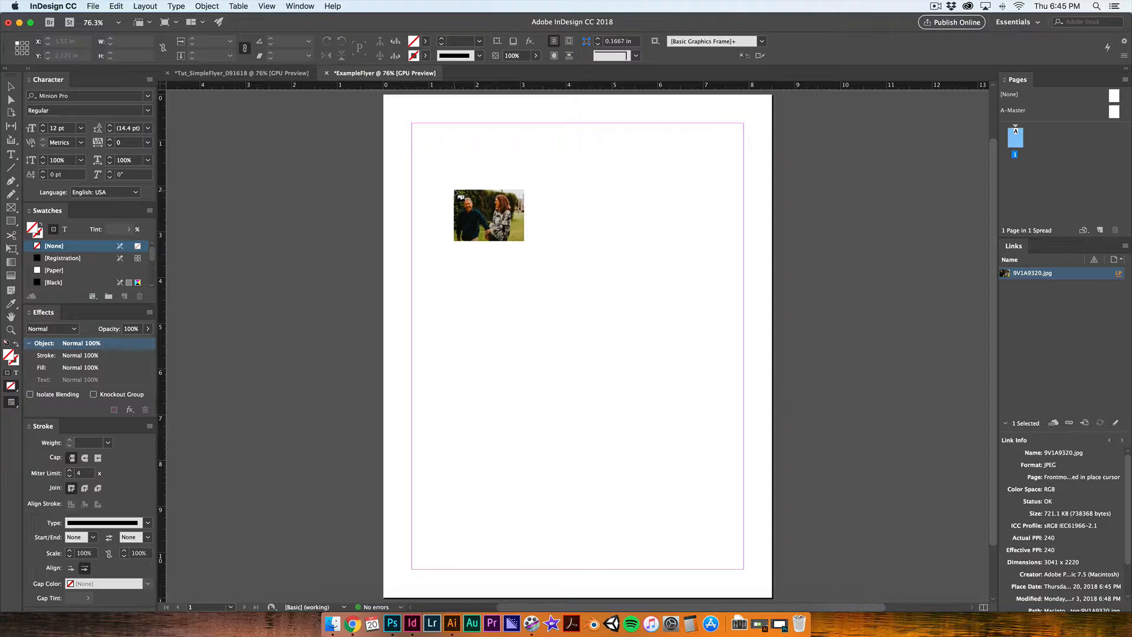
left_click(454, 181)
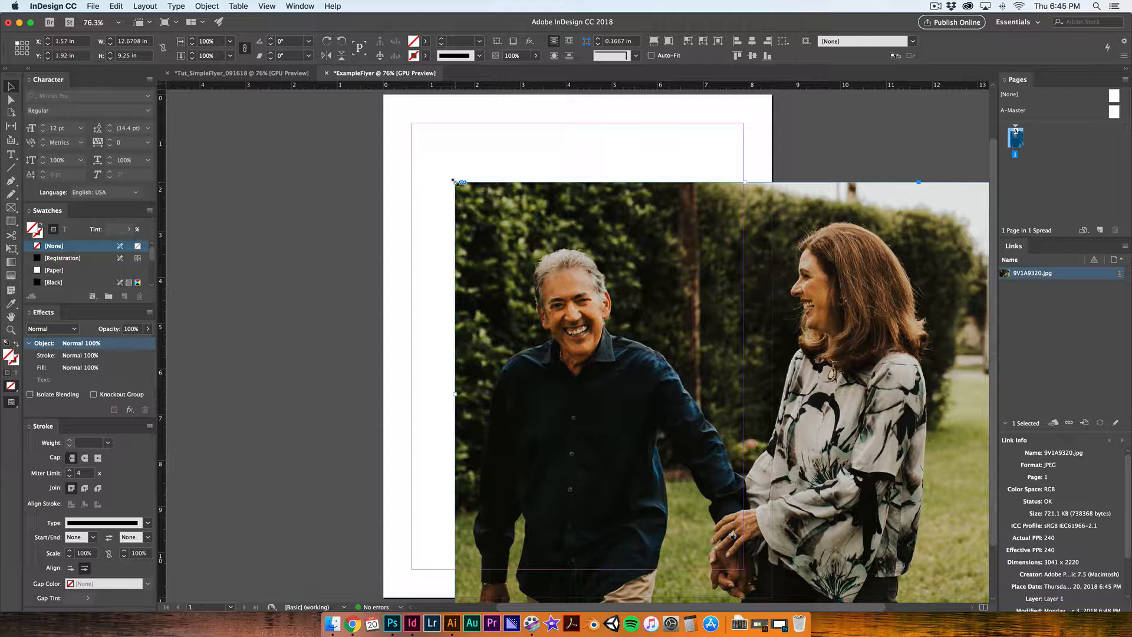
- Undo the full-size placement and try placing the photo at about 5.96 by 4.35 in before deleting it
key("super+z")
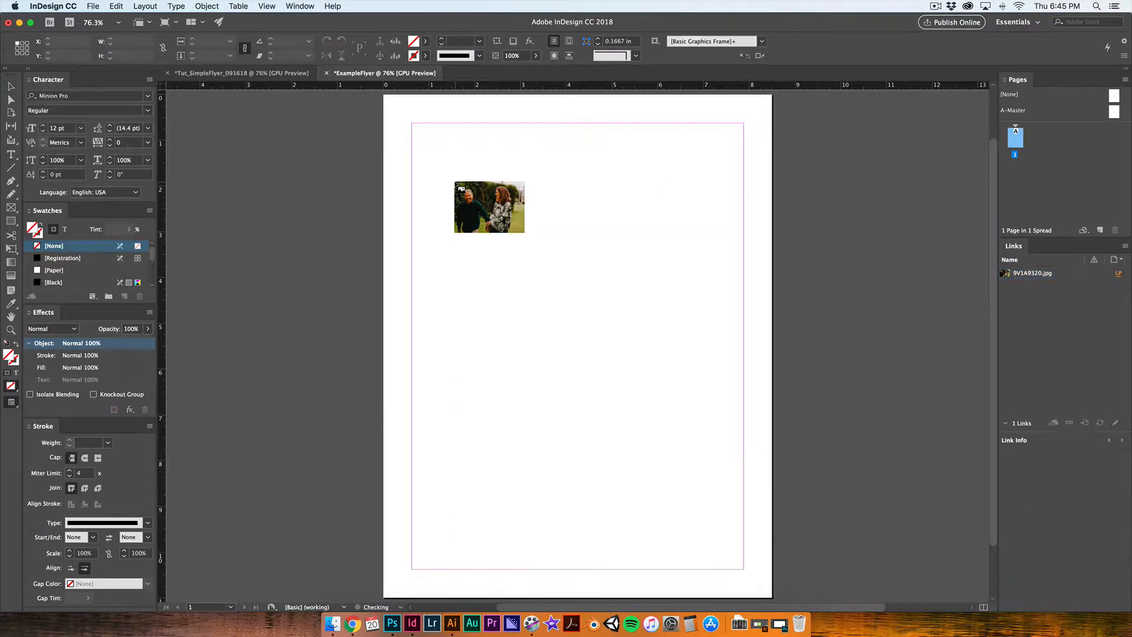
left_click_drag(400, 118, 673, 310)
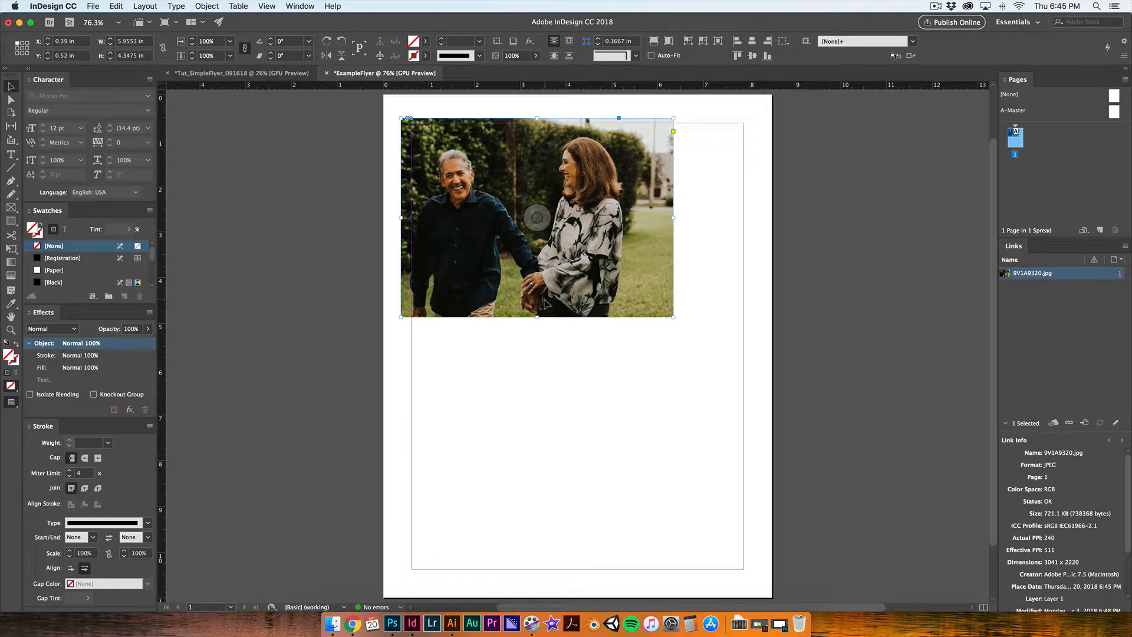
key("BackSpace")
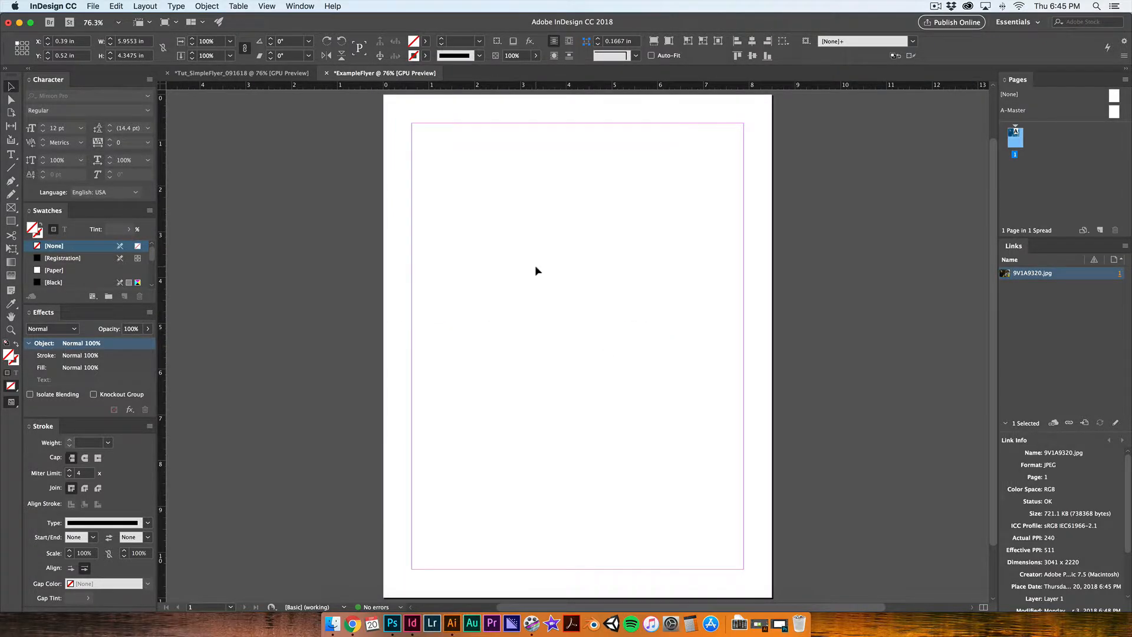
- Place 9V1A9320.jpg from the Desktop folder again at full size, starting just inside the page's upper-left margin corner
left_click(333, 623)
left_click_drag(371, 257, 434, 127)
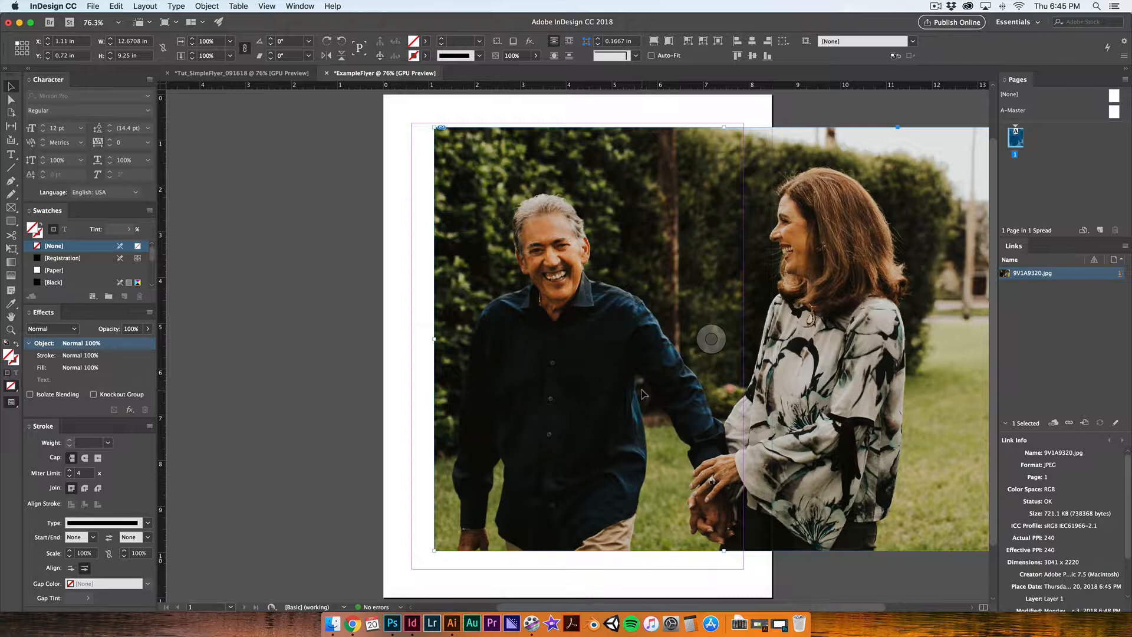
- Try repositioning the image inside its fixed frame by shifting it far toward the frame's upper-left
key("super+z")
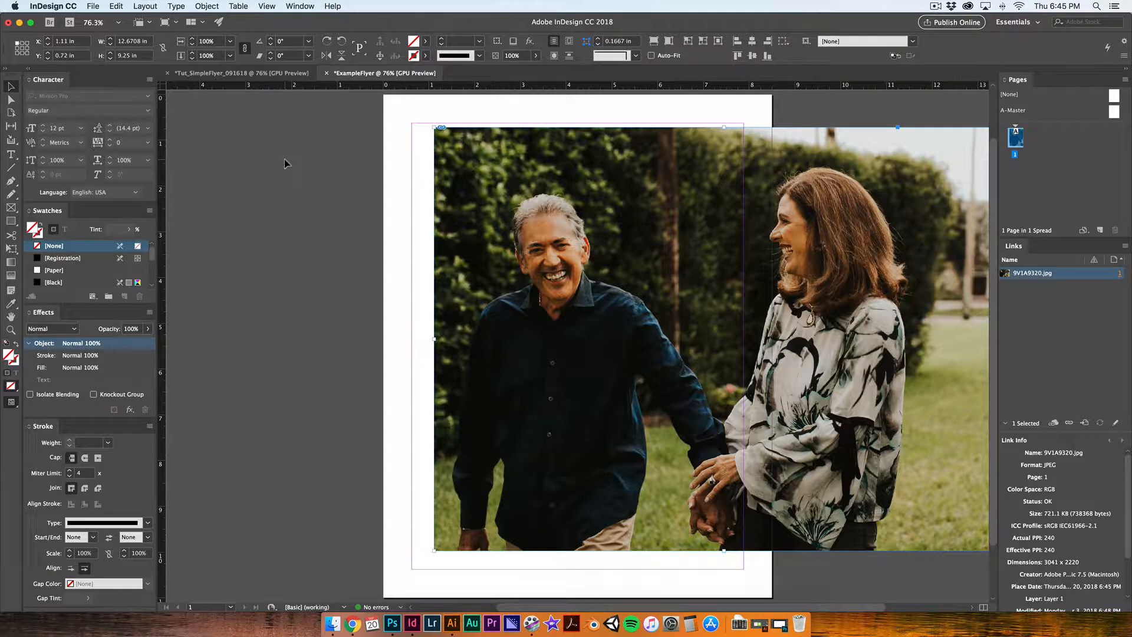
left_click(300, 186)
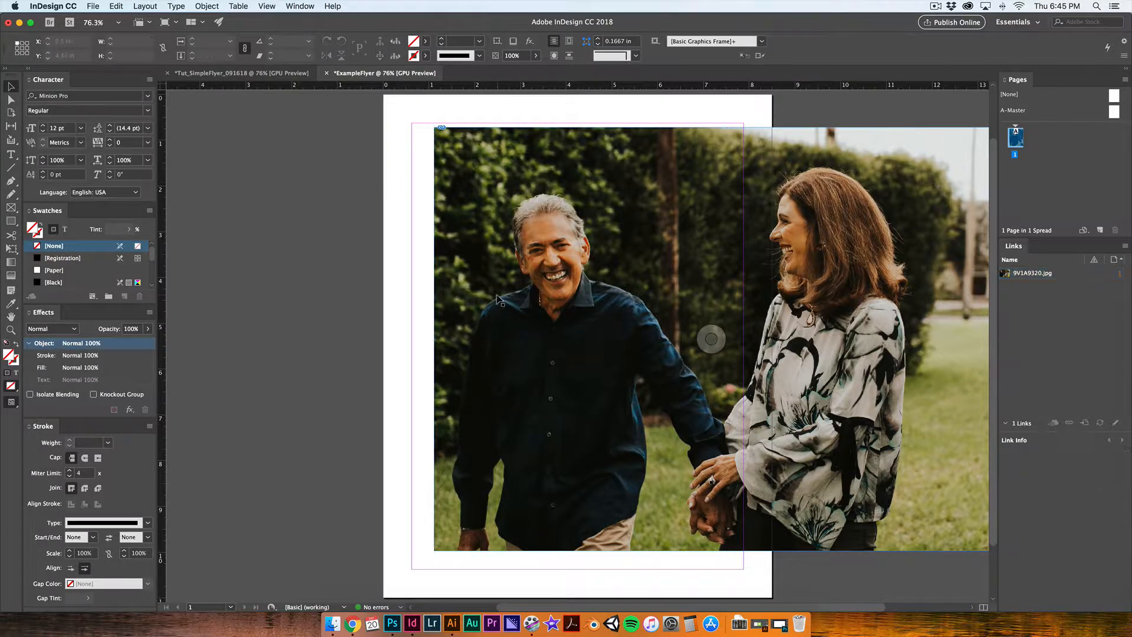
scroll(394, 293, "right", 5)
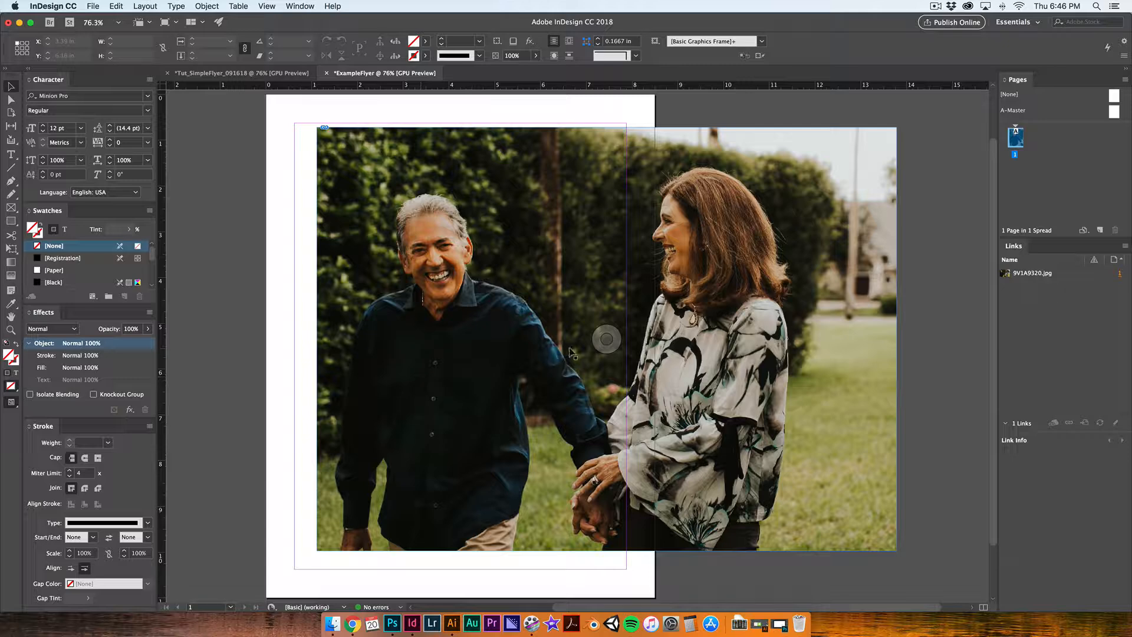
left_click(606, 338)
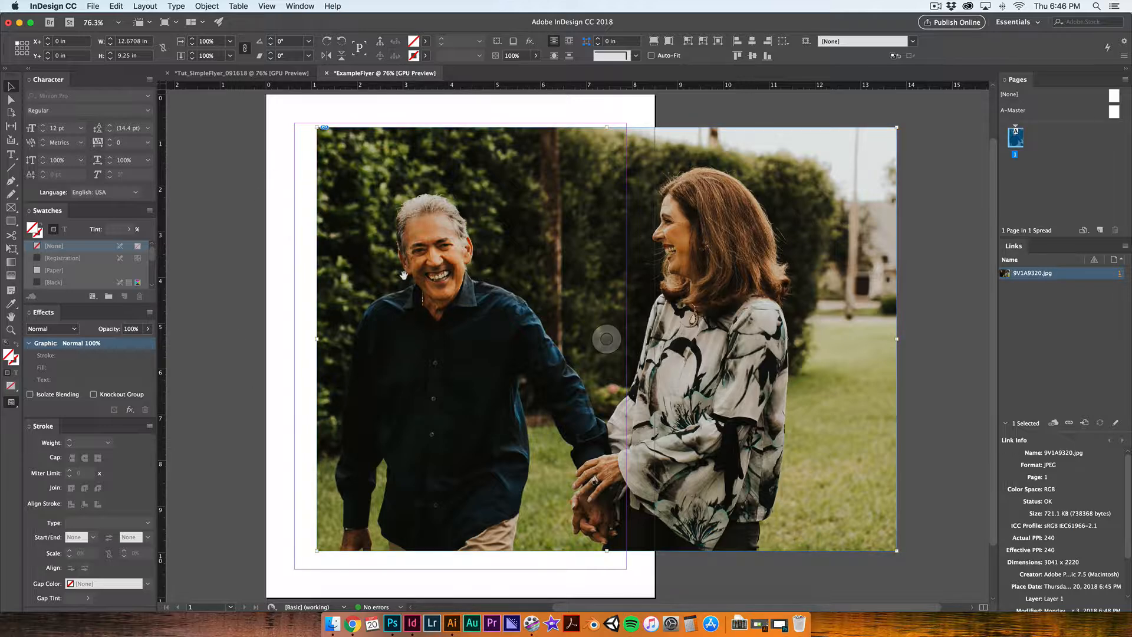
left_click_drag(511, 399, 252, 252)
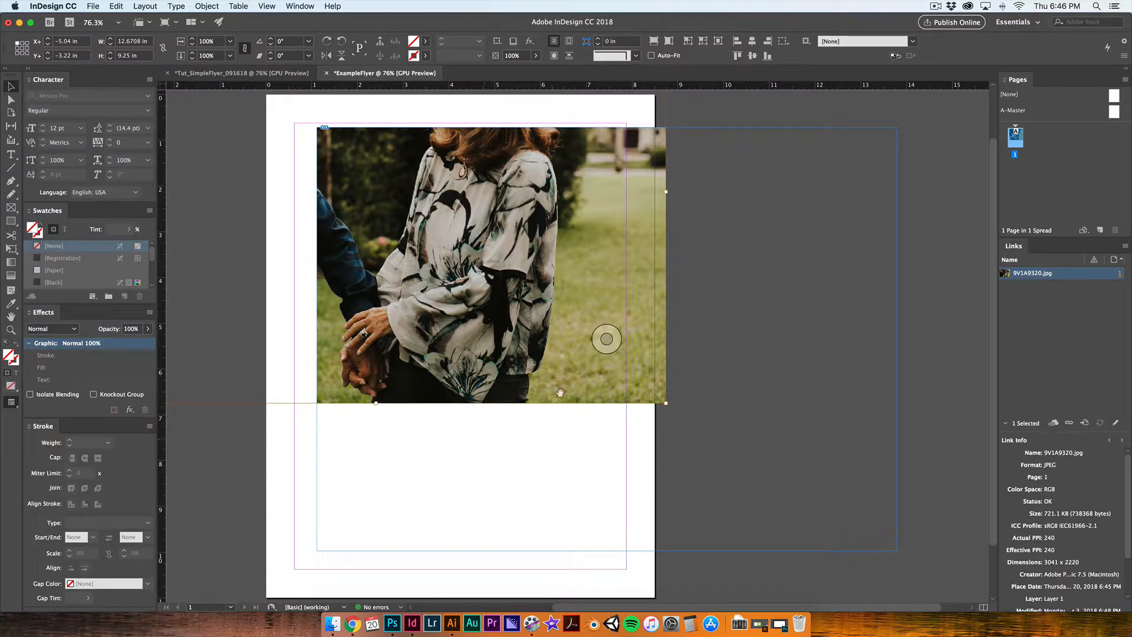
left_click_drag(560, 360, 329, 405)
left_click(297, 537)
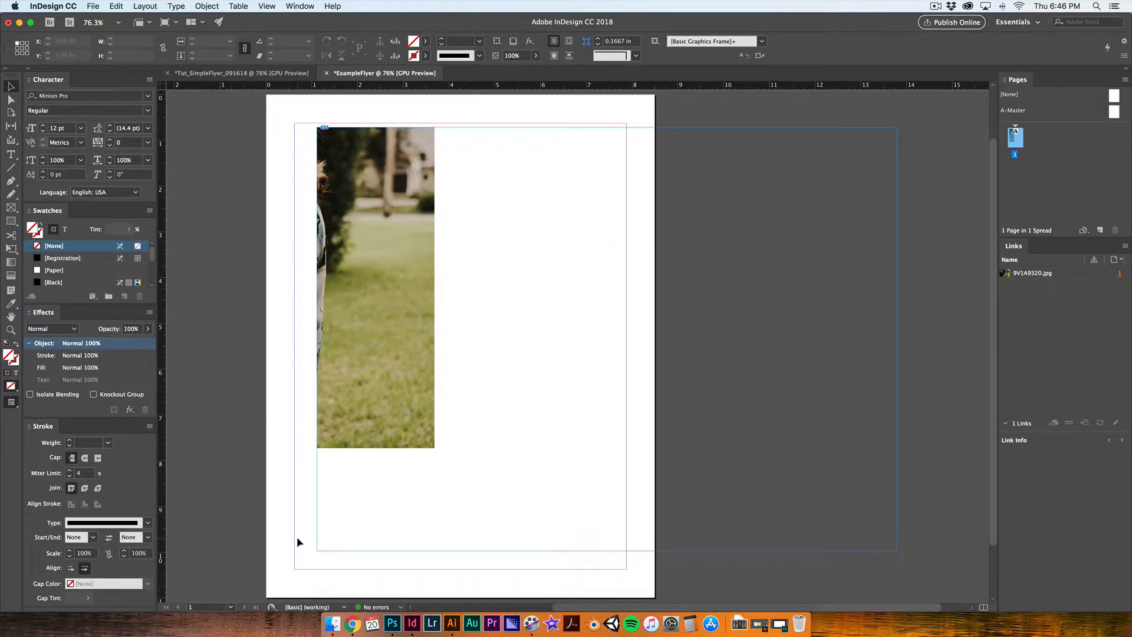
- Move the photo frame to about X -0.21 in, Y 0.36 in and fill it proportionally with the image
scroll(318, 524, "left", 3)
left_click_drag(487, 290, 530, 394)
key("super+z")
key("super+z")
key("super+z")
key("super+z")
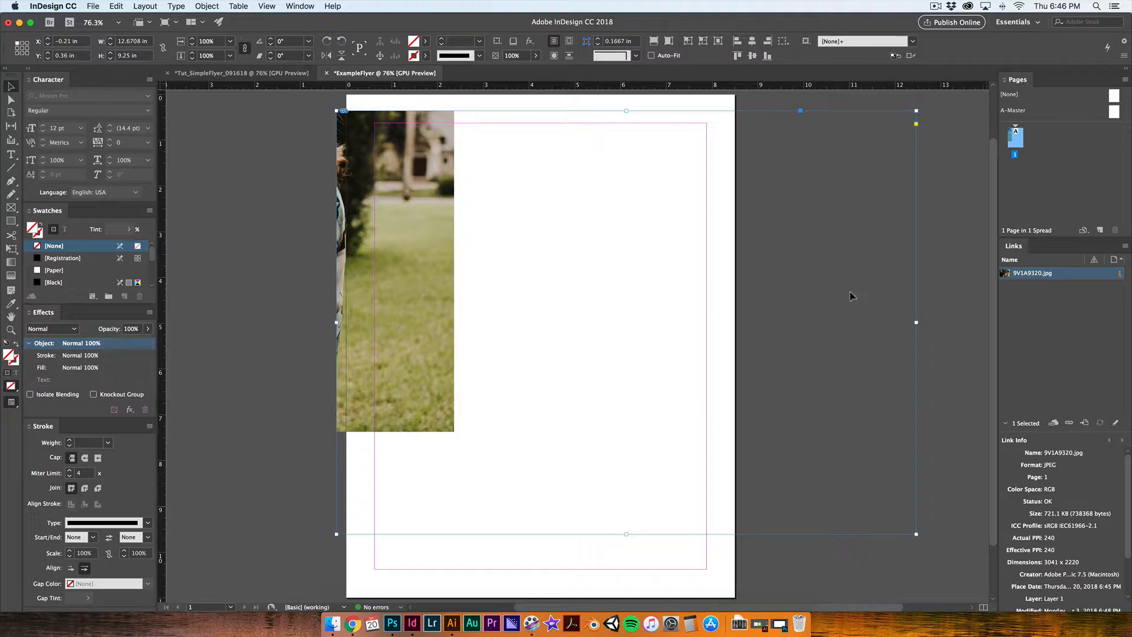
left_click(653, 42)
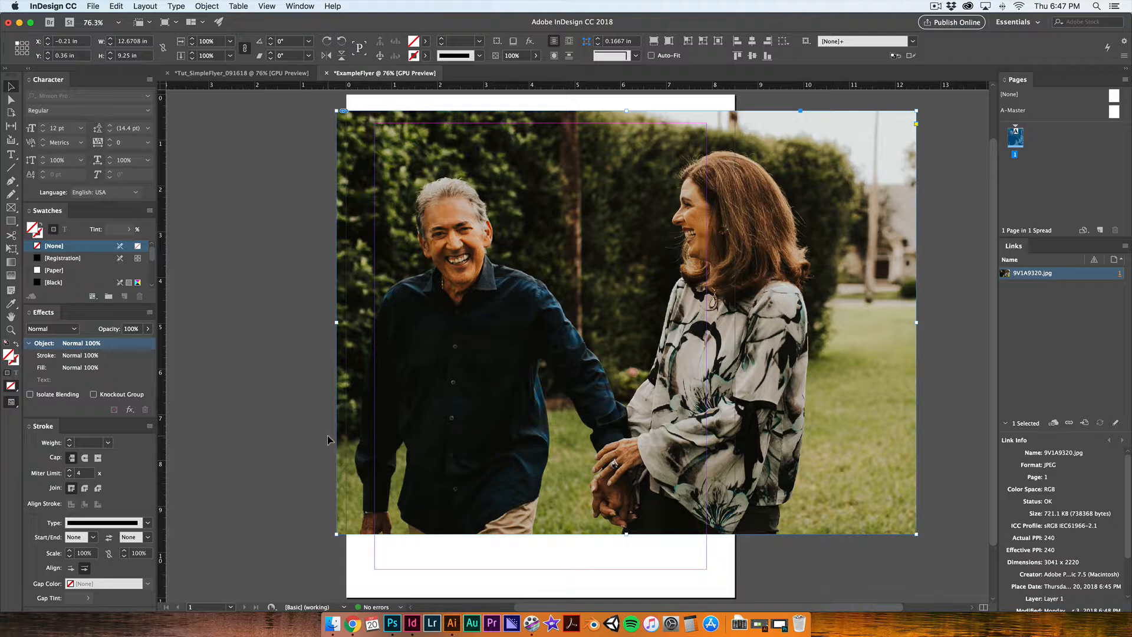
- Compare selecting the photo's frame with selecting the image inside it, then clear the selection
double_click(419, 443)
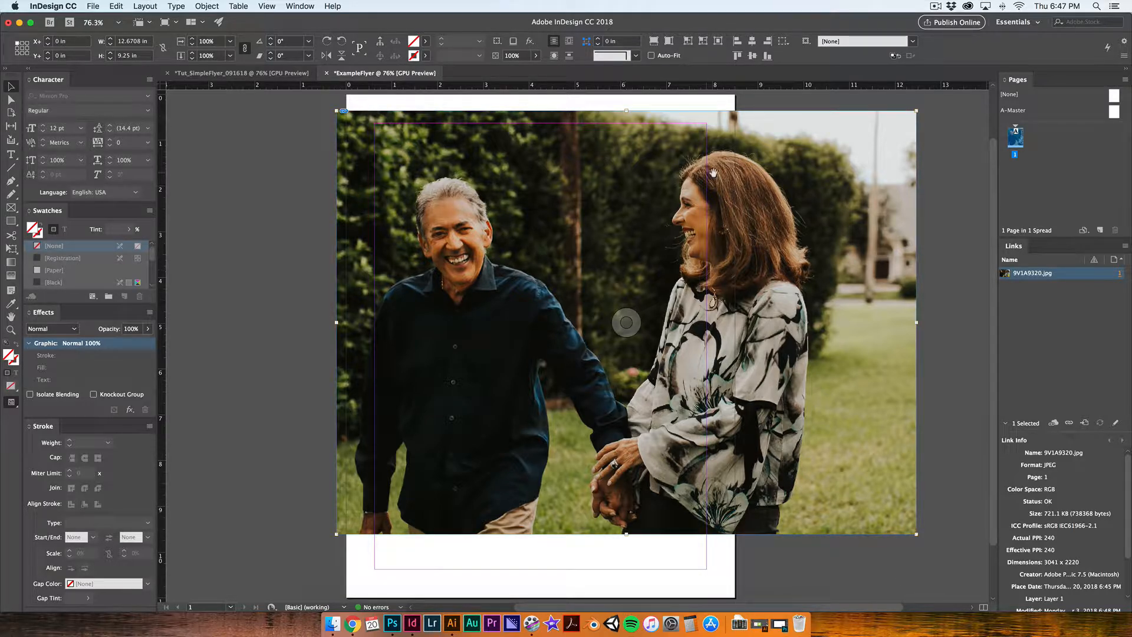
left_click(263, 472)
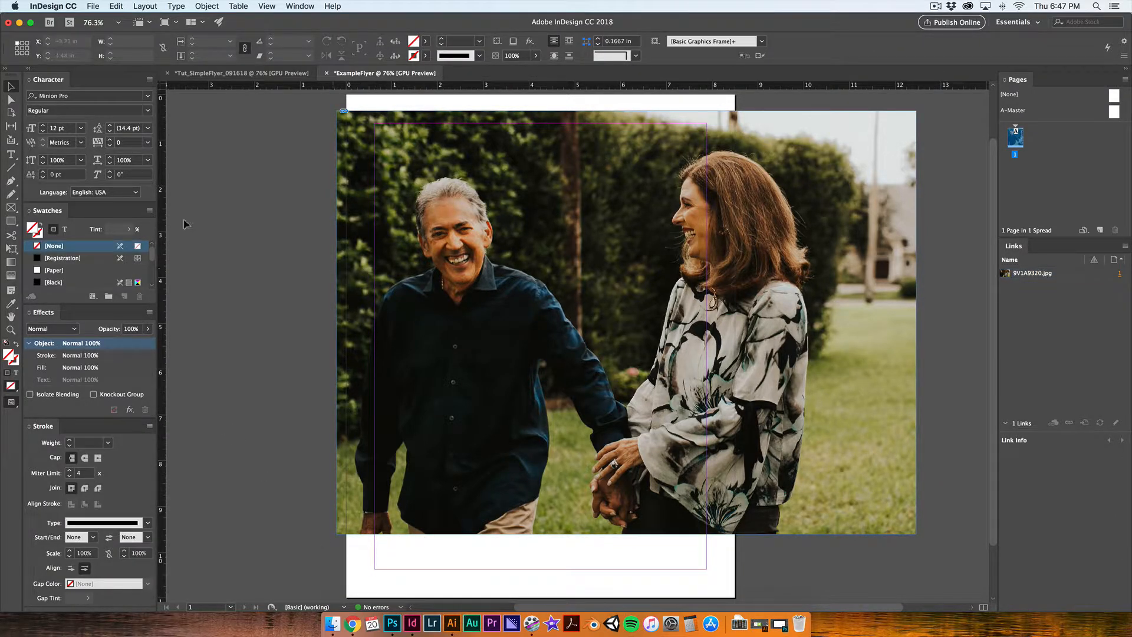
left_click(626, 323)
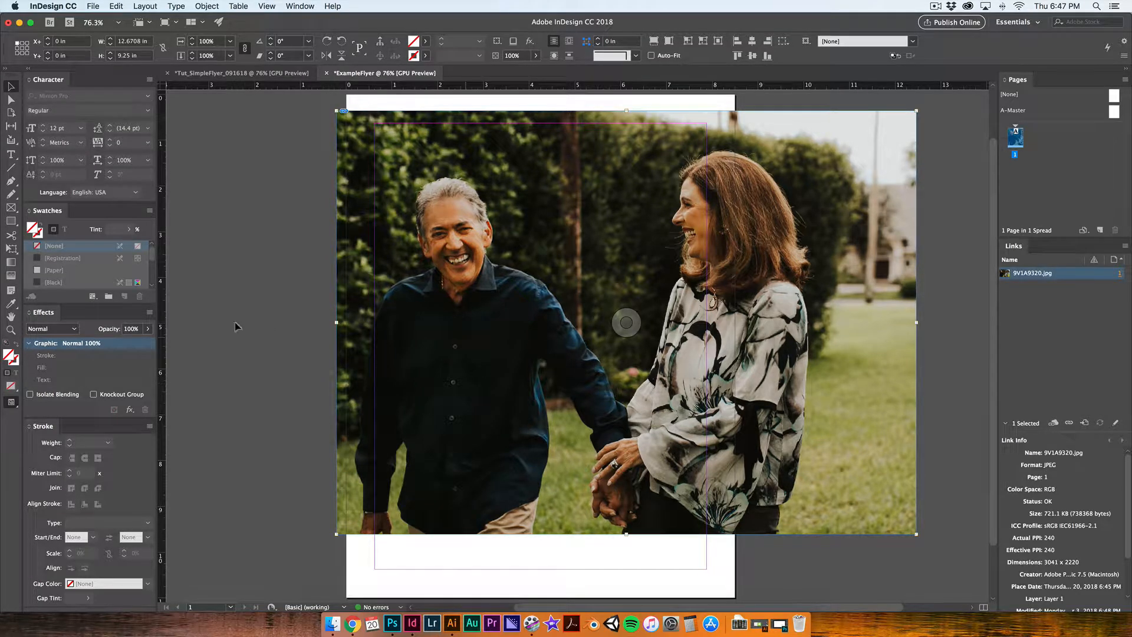
double_click(583, 307)
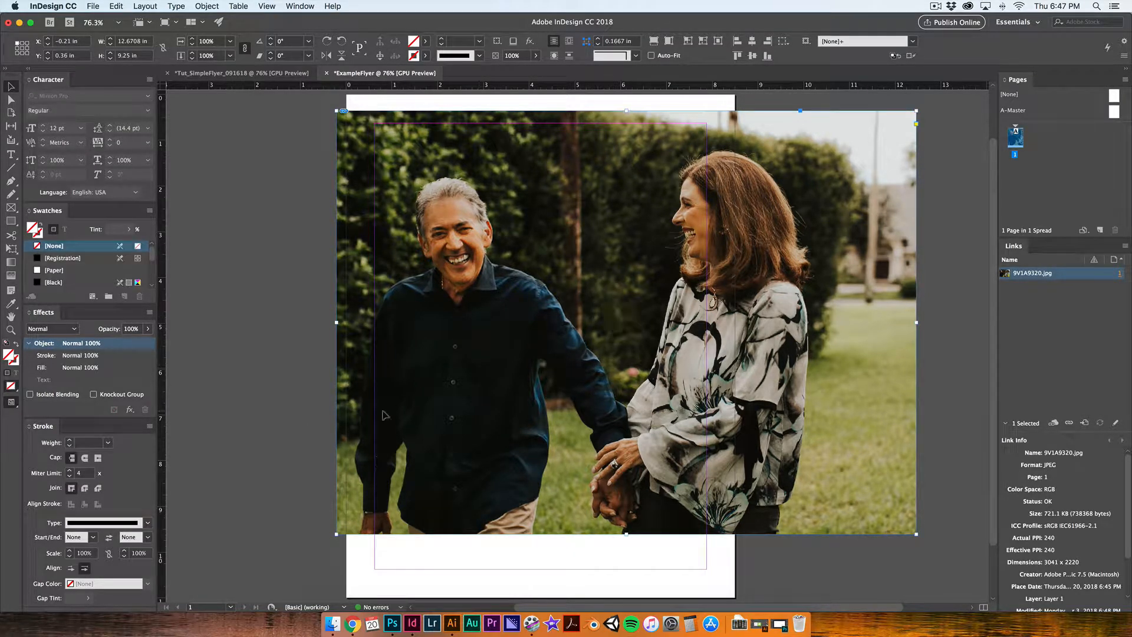
left_click(626, 322)
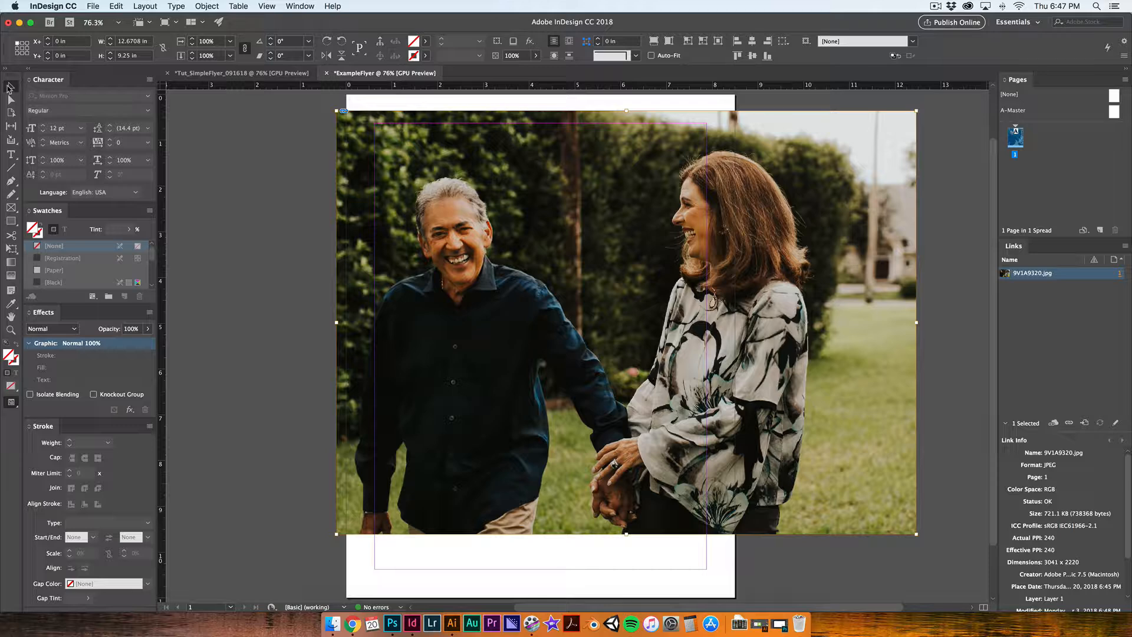
left_click(231, 228)
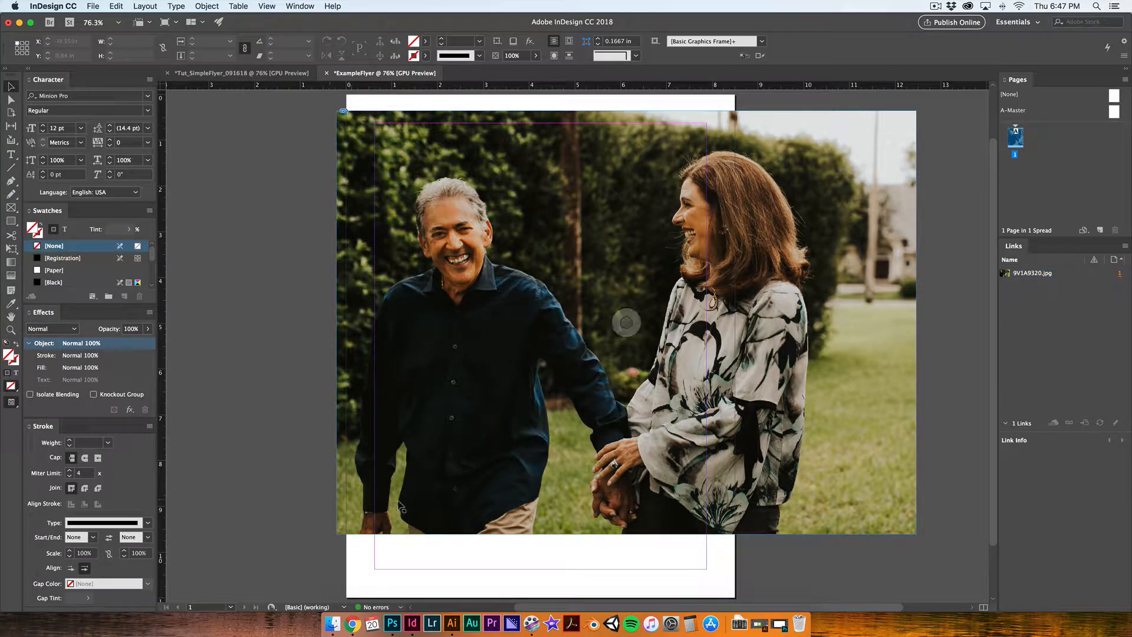
- Align the photo frame with the page's upper-left corner at X 0, Y 0 and crop its width to 8.5 in
mouse_move(394, 176)
left_mouse_down()
mouse_move(435, 223)
mouse_move(443, 188)
mouse_move(407, 158)
left_mouse_up()
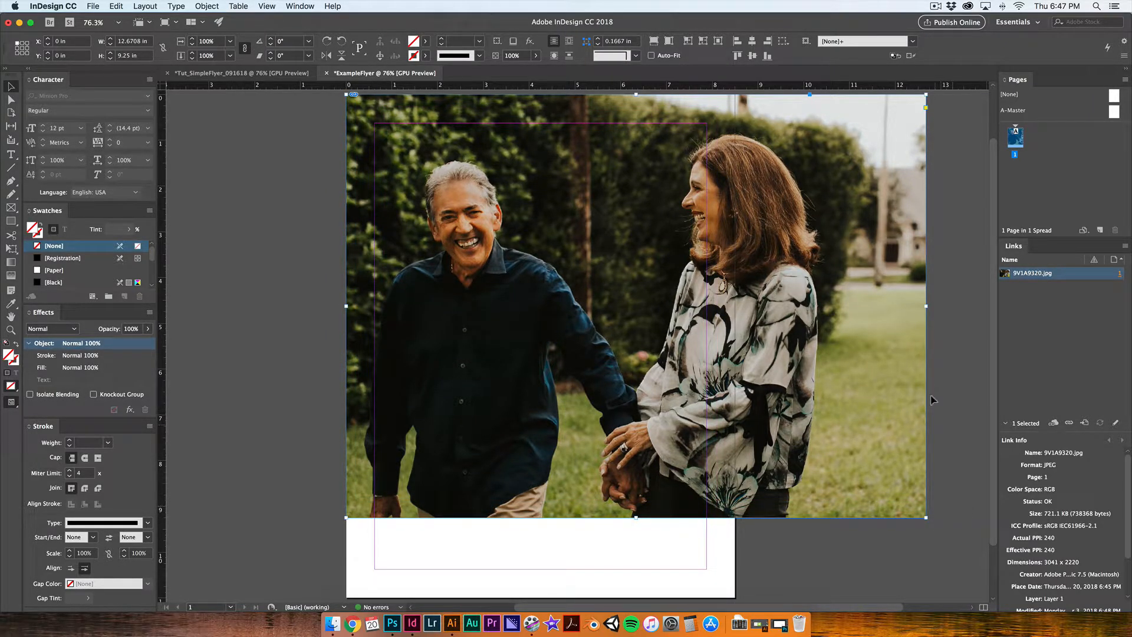
left_click_drag(924, 307, 734, 335)
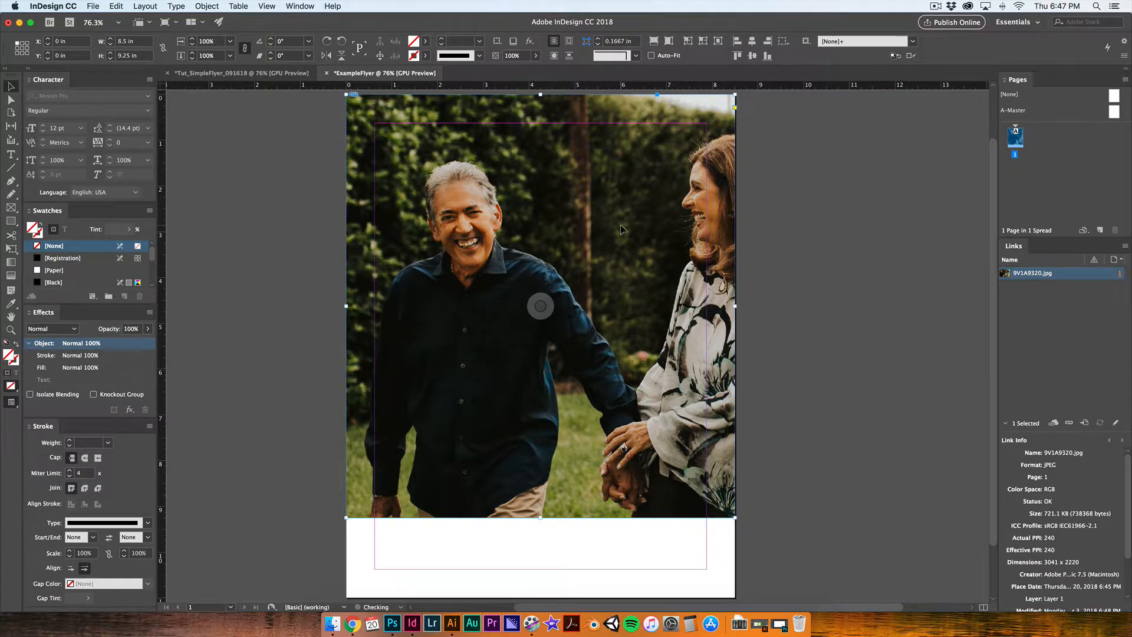
scroll(538, 321, "up", 2)
mouse_move(540, 134)
left_mouse_down()
mouse_move(539, 161)
mouse_move(540, 132)
left_mouse_up()
left_click_drag(549, 459, 546, 417)
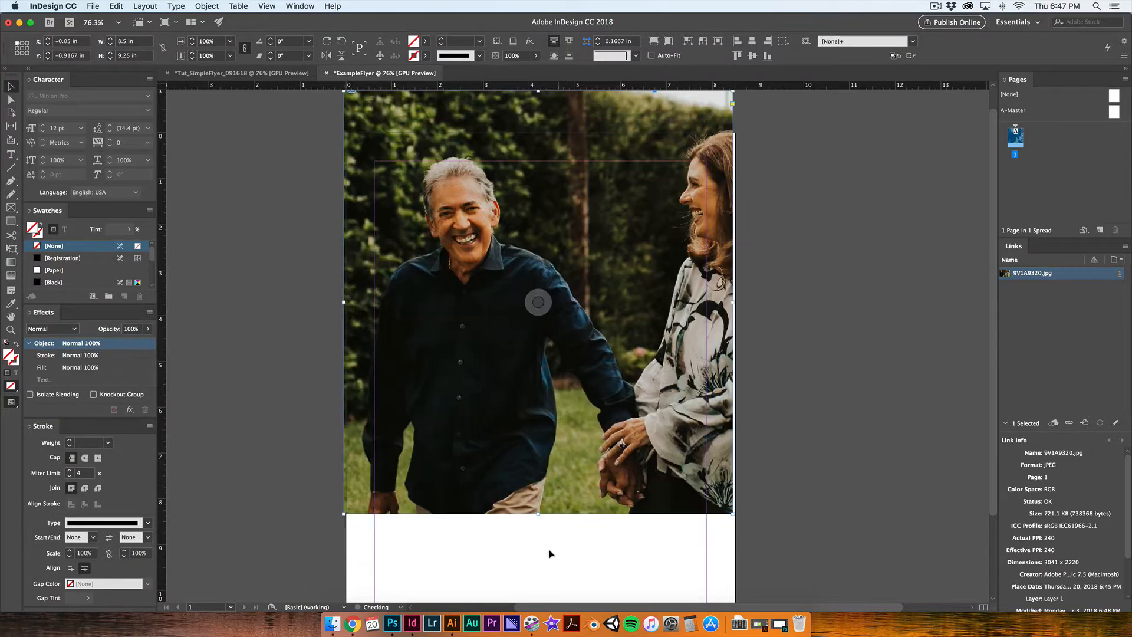
key("super+z")
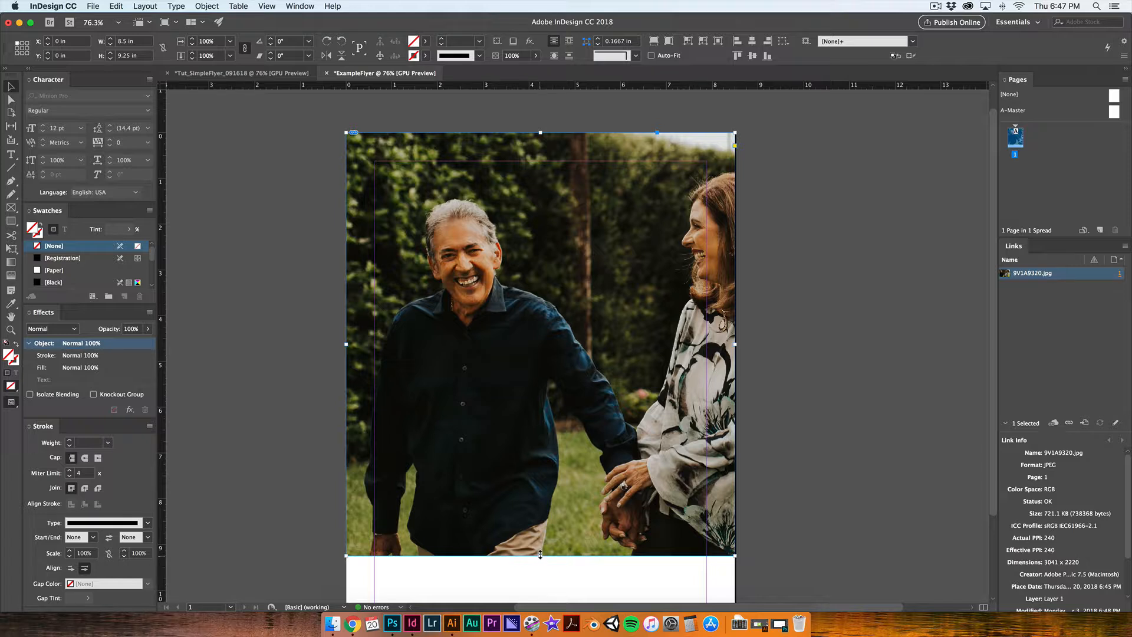
- Crop the photo frame from below to about 6.6 in high, using the finished Tut_SimpleFlyer_091618 document as reference
left_click_drag(540, 554, 540, 392)
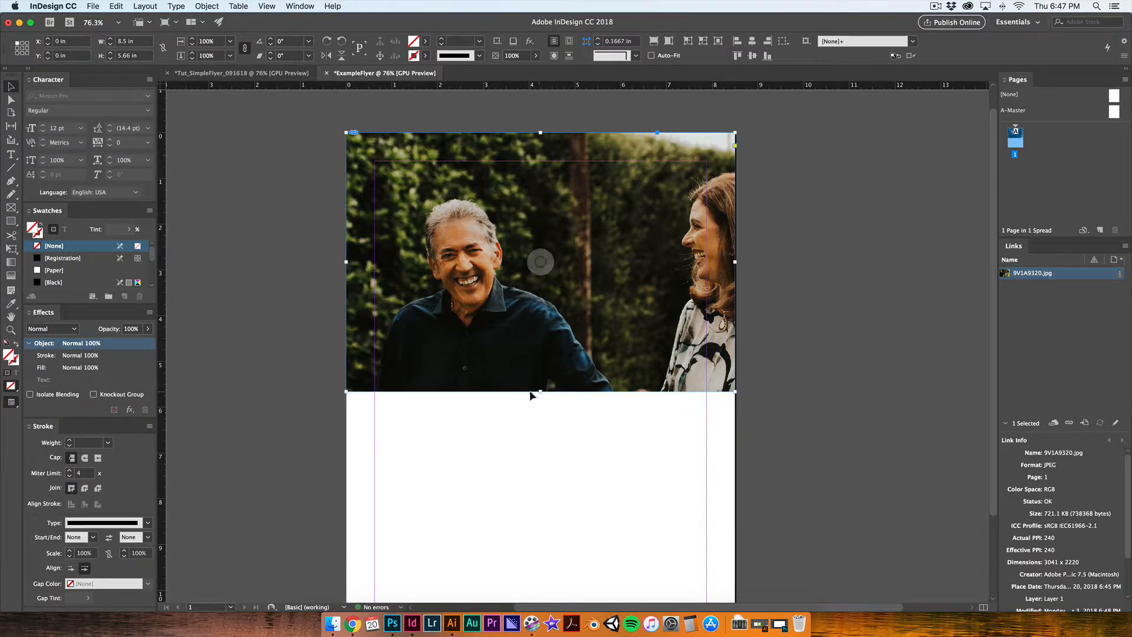
key("ctrl+Tab")
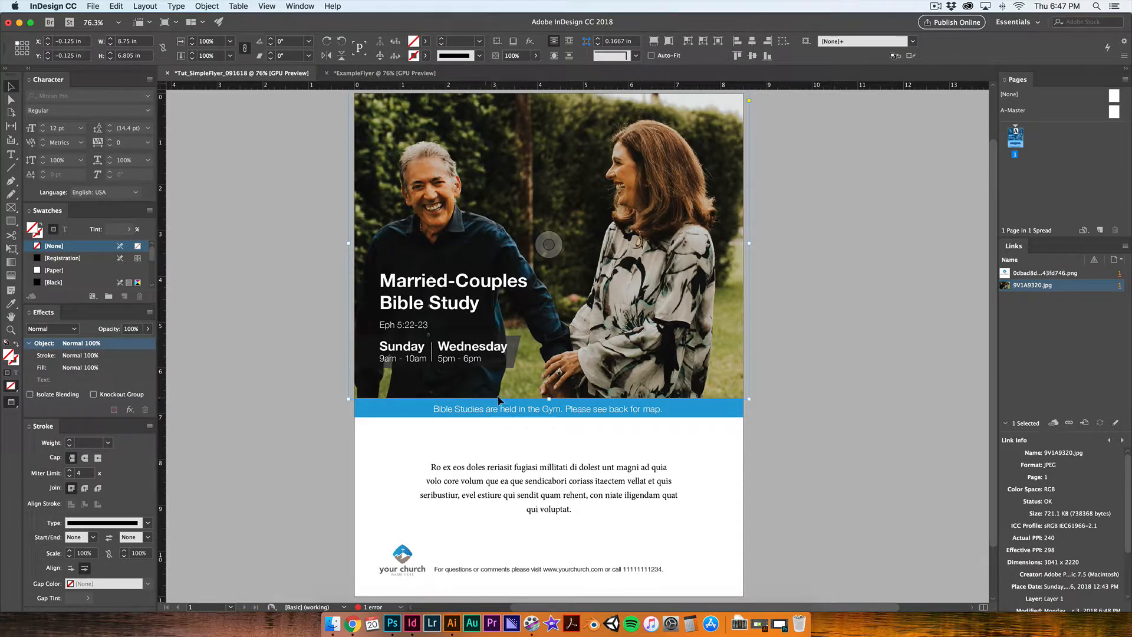
left_click(395, 74)
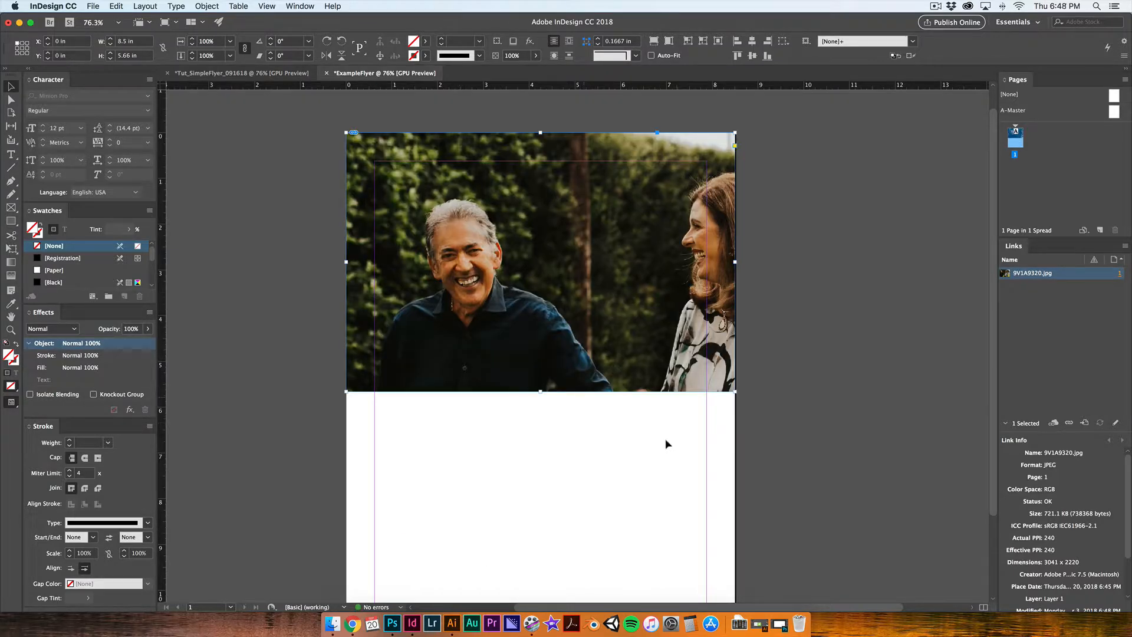
scroll(634, 472, "down", 3)
left_click_drag(539, 302, 538, 347)
scroll(593, 417, "up", 2)
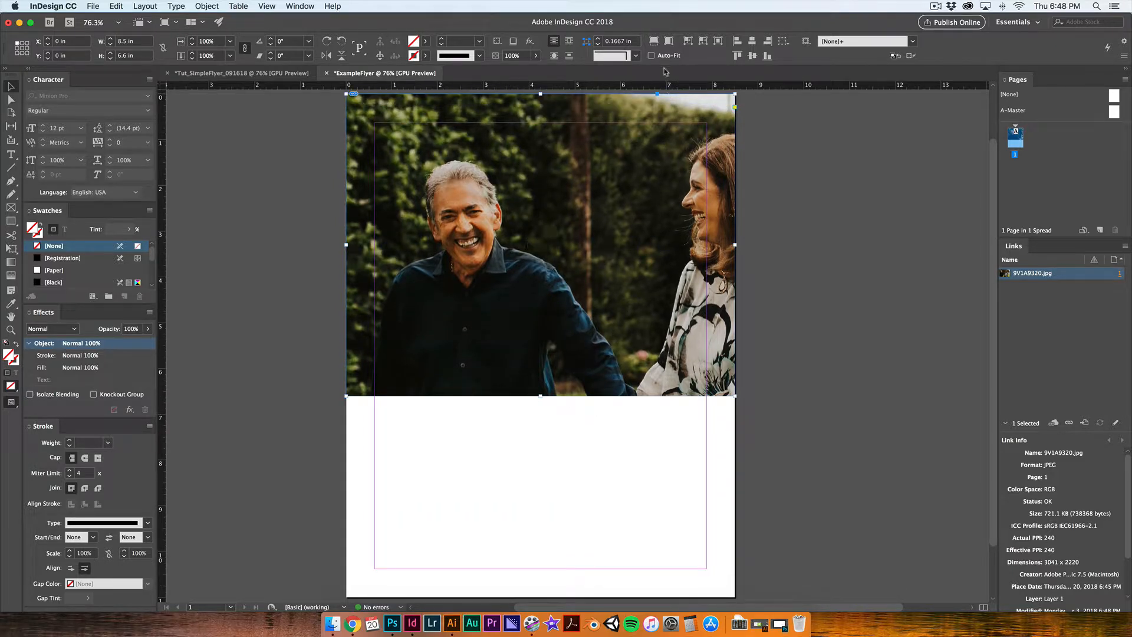
- Fill the photo frame proportionally, then enlarge the image inside it proportionally to about 80.4% (10.19 by 7.44 in)
left_click(654, 42)
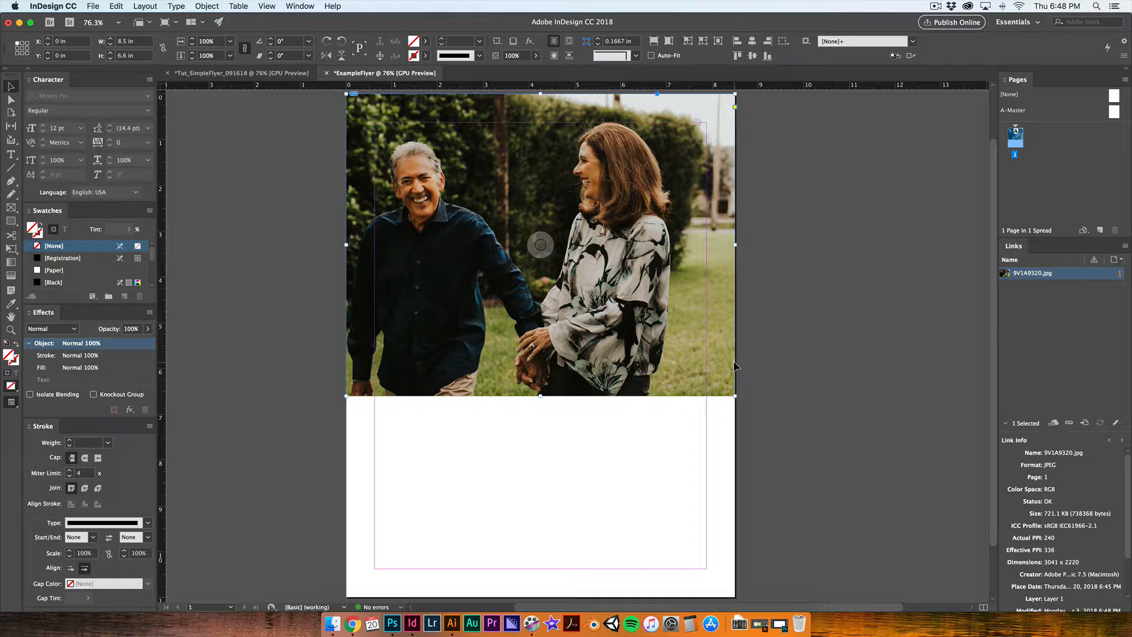
scroll(728, 370, "down", 2)
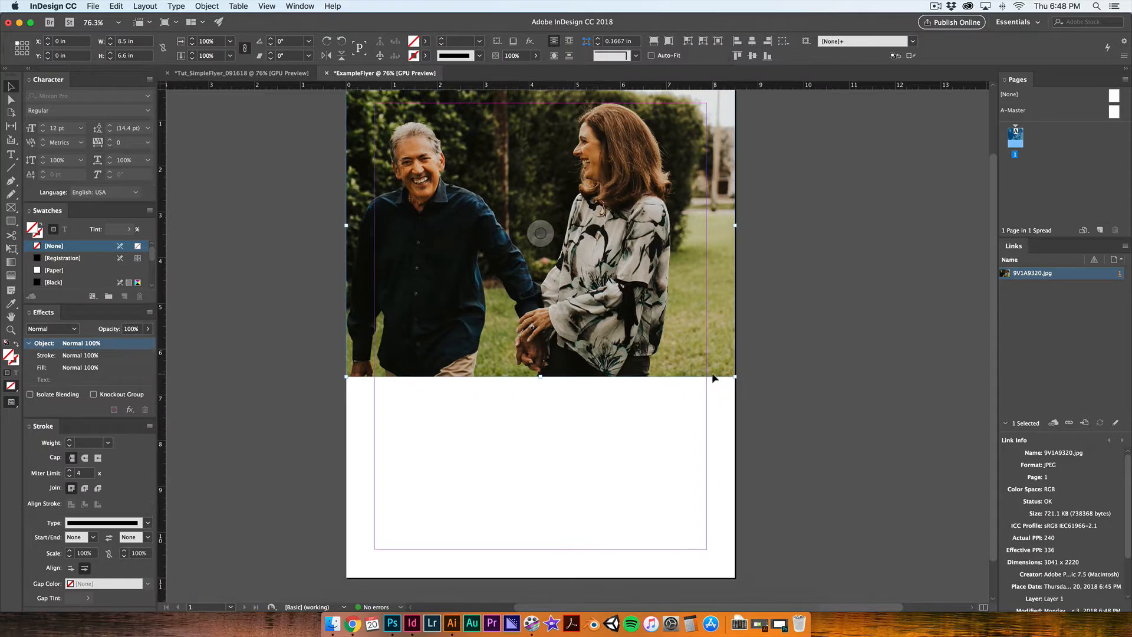
scroll(713, 375, "up", 2)
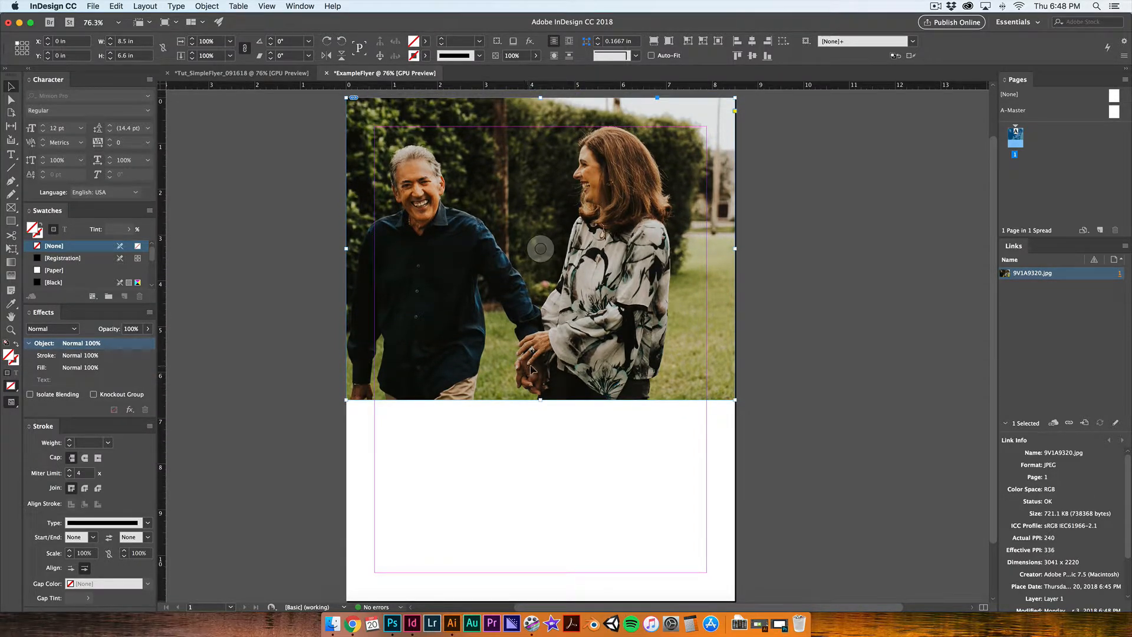
left_click(540, 248)
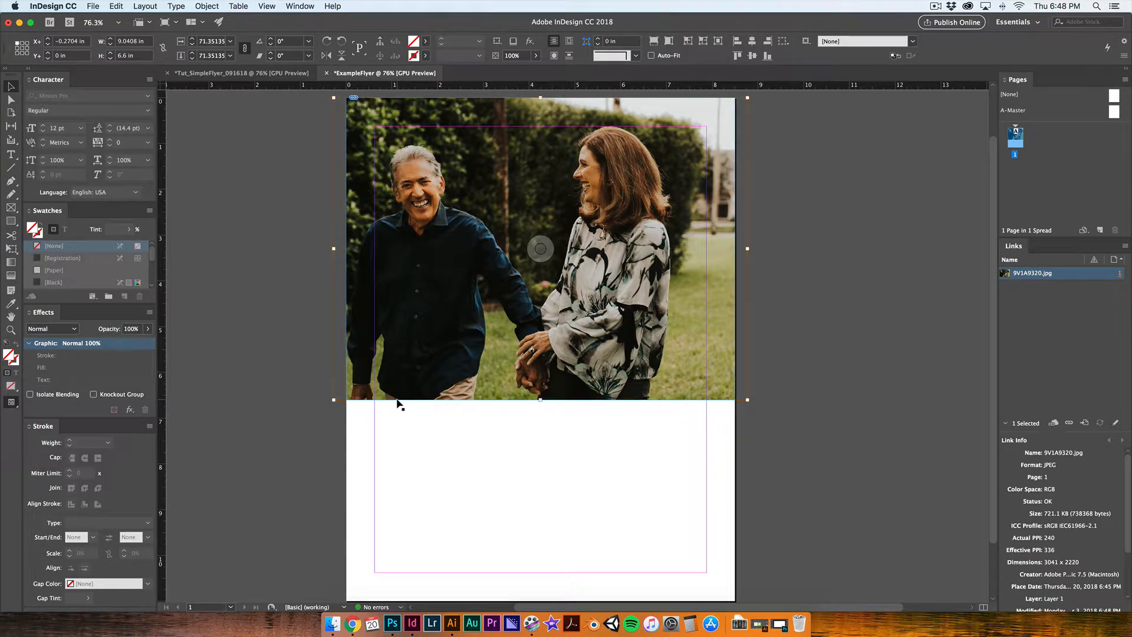
scroll(398, 398, "up", 3)
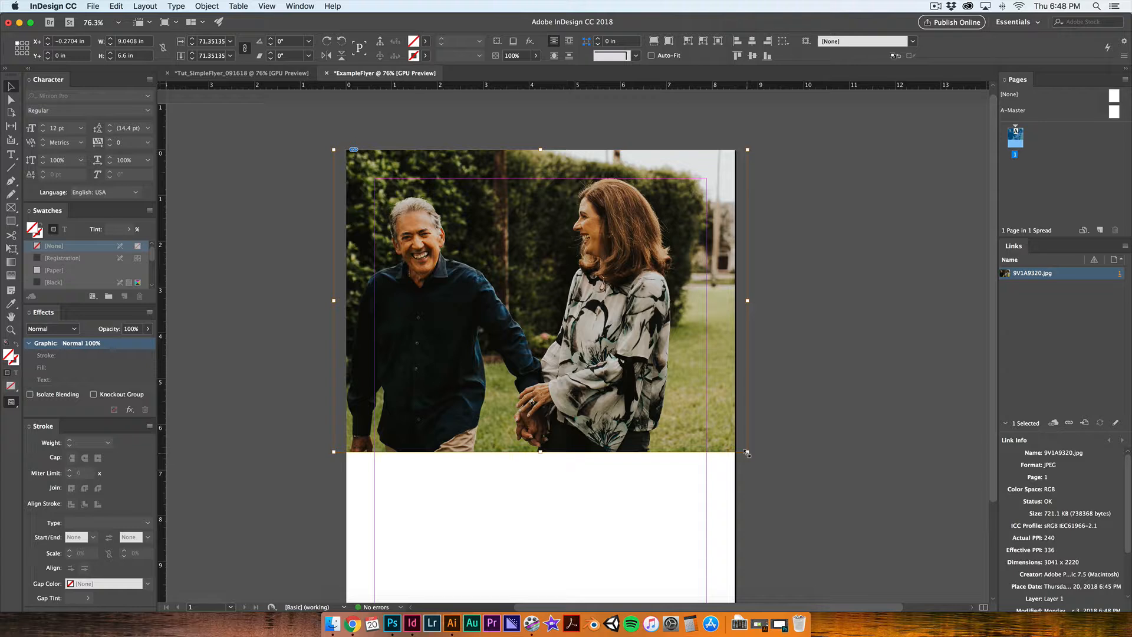
left_click_drag(747, 453, 794, 490)
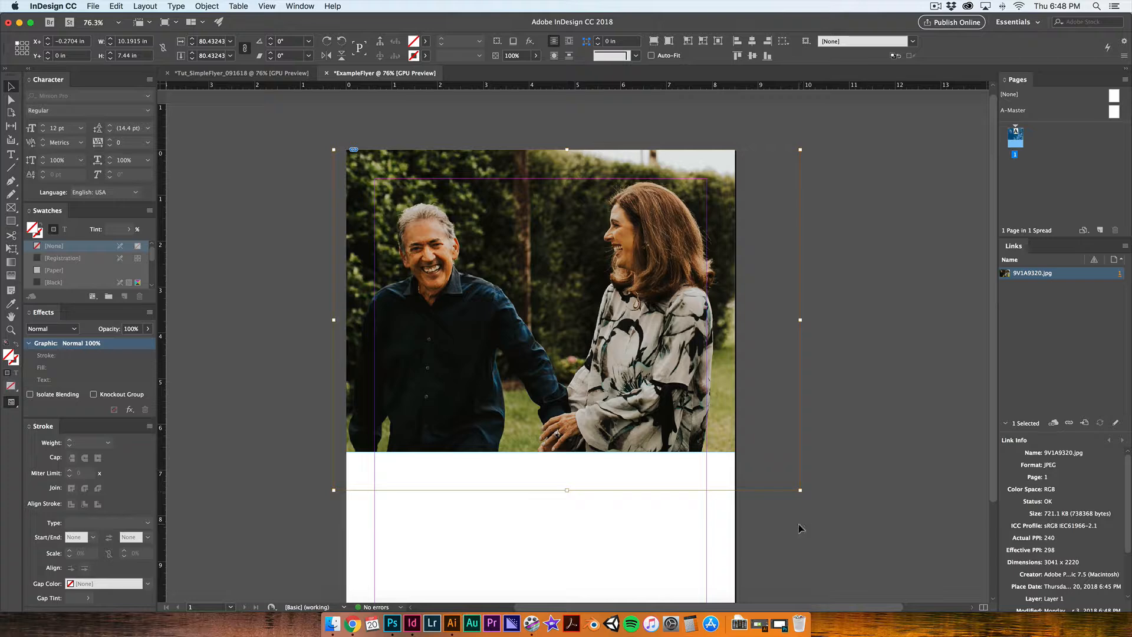
- Try stretching the image non-proportionally to about 12.56 by 5.72 in, undo the distortion, and deselect the photo
left_click_drag(798, 490, 908, 410)
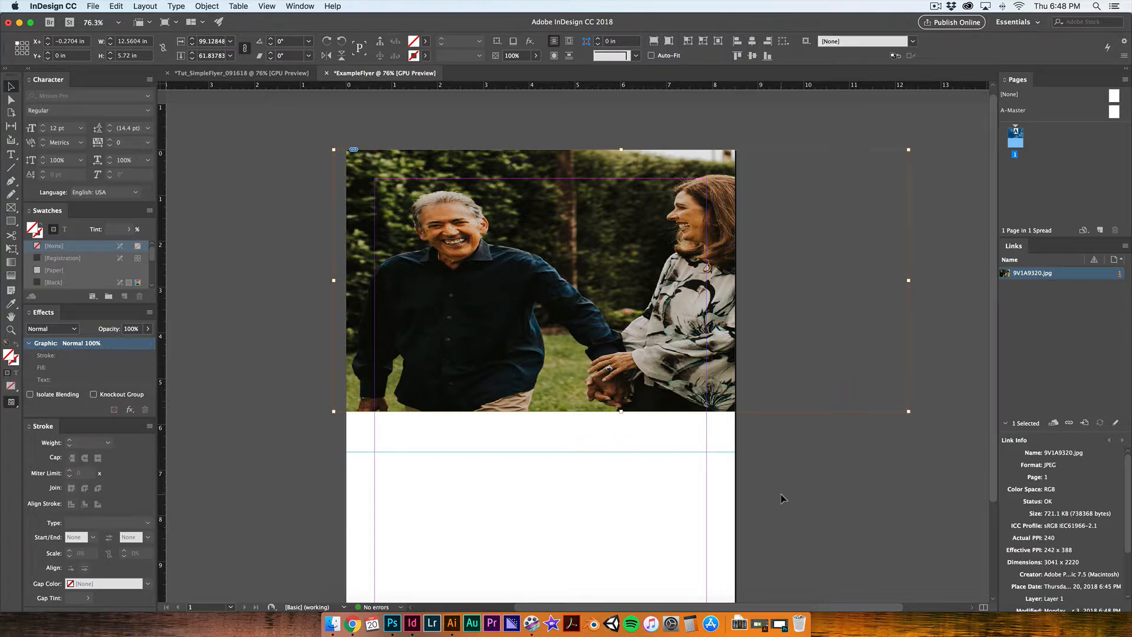
key("super+z")
key("super+z")
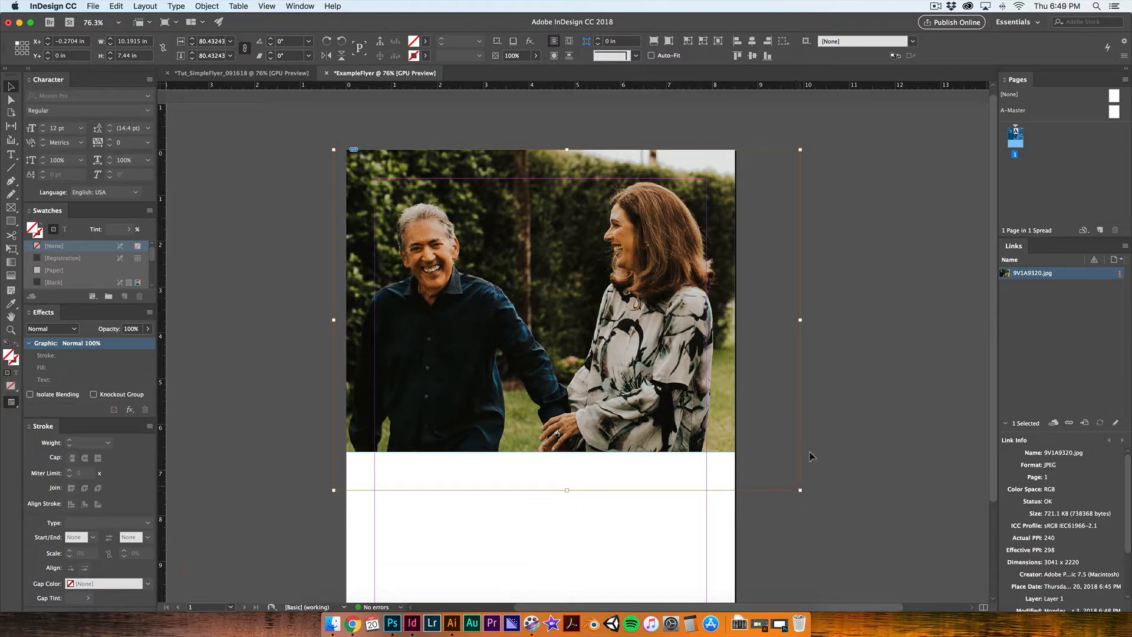
left_click(569, 526)
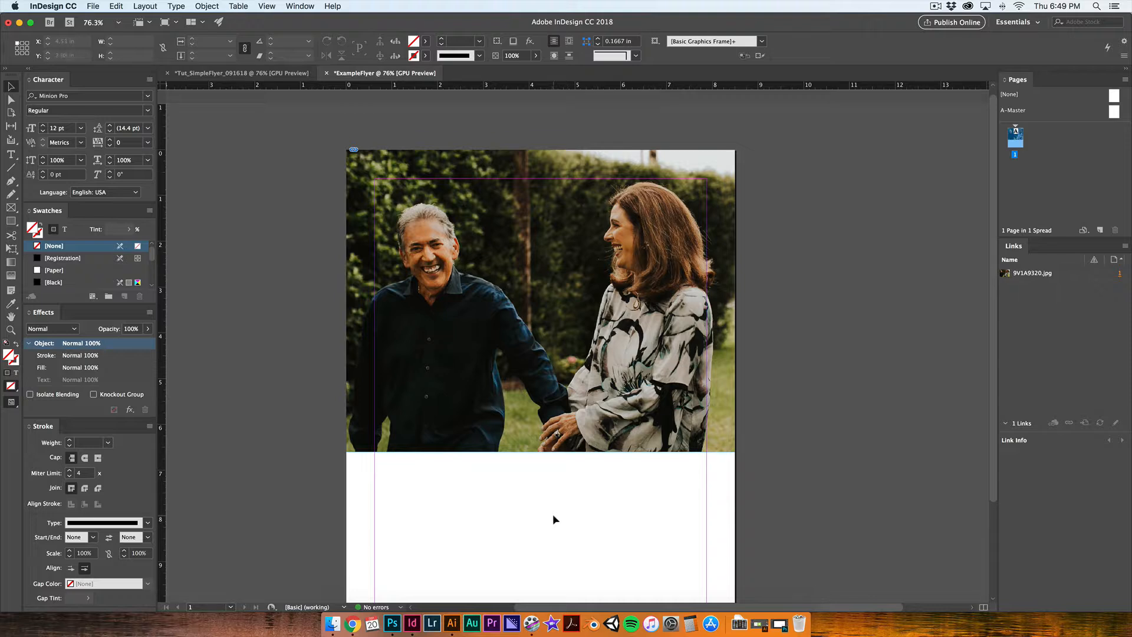
scroll(554, 520, "down", 2)
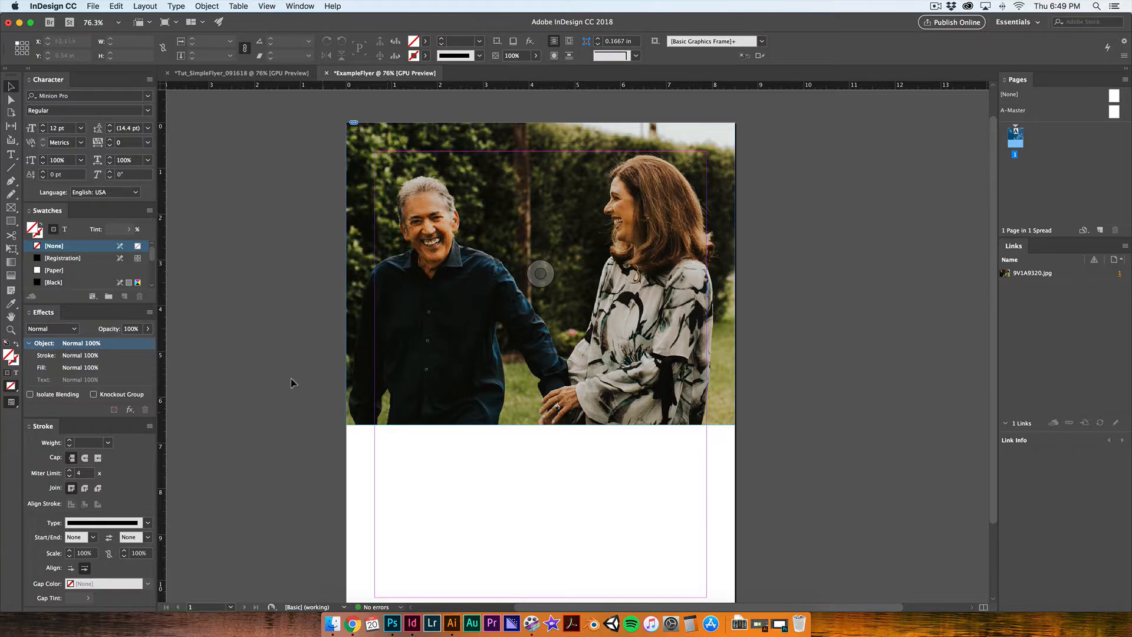
key("t")
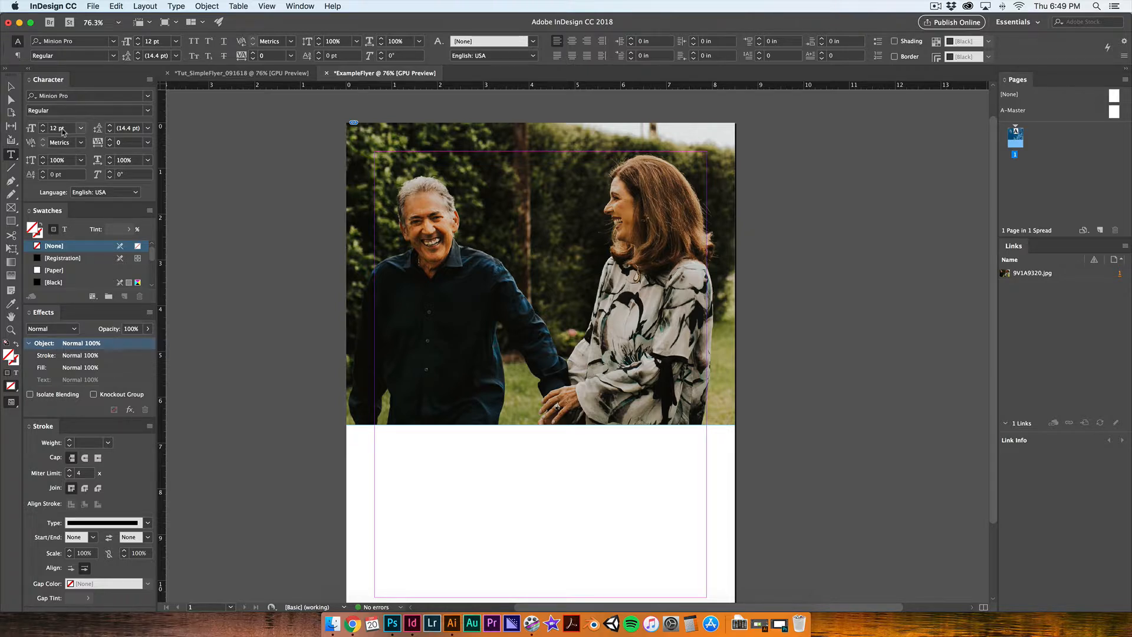
left_click(300, 6)
mouse_move(365, 217)
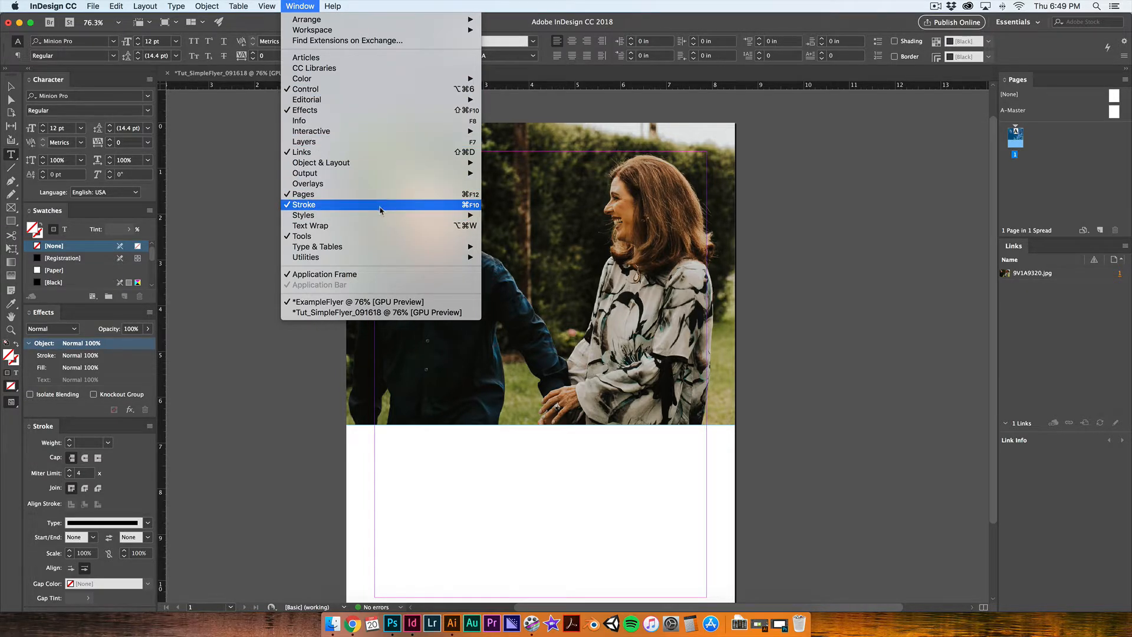
mouse_move(366, 248)
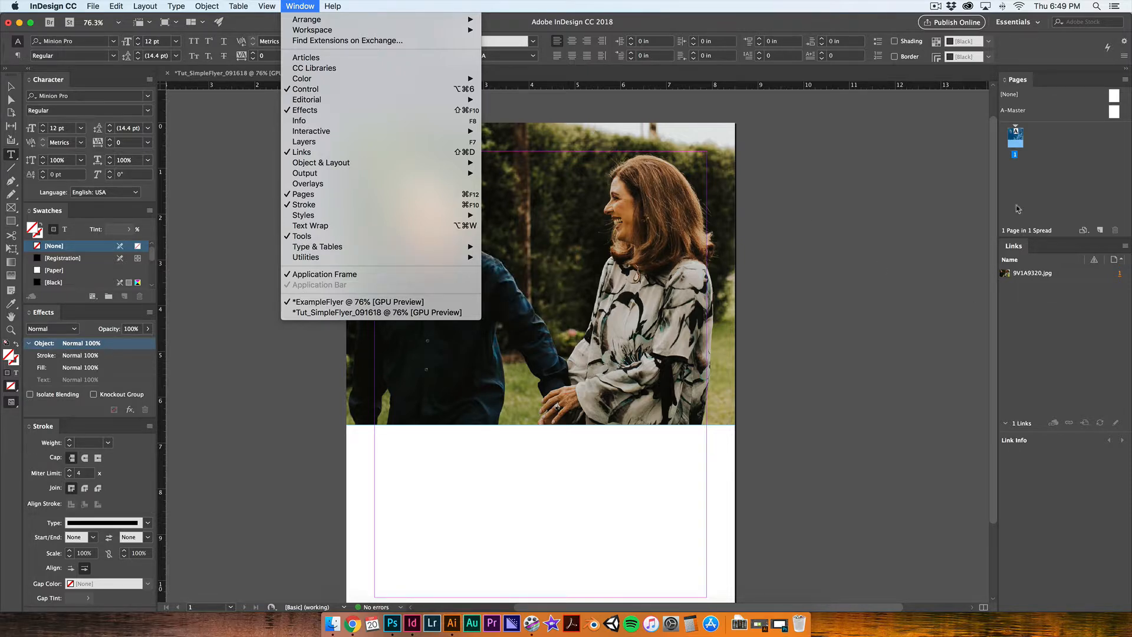
left_click(969, 219)
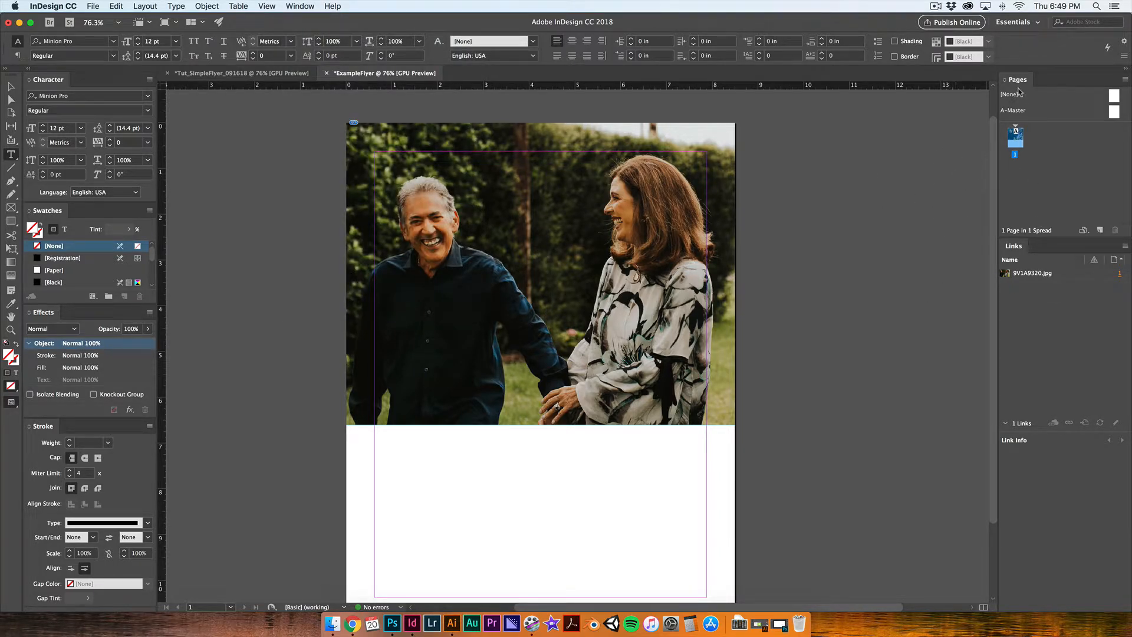
mouse_move(1018, 80)
left_mouse_down()
mouse_move(921, 124)
mouse_move(657, 159)
mouse_move(375, 158)
mouse_move(147, 182)
mouse_move(79, 344)
mouse_move(413, 392)
mouse_move(1011, 303)
mouse_move(1020, 88)
left_mouse_up()
left_click(12, 87)
- Draw a text frame about 4.85 by 2.02 in below the photo and enter the headline "Married Couples Bible Study"
left_click(12, 155)
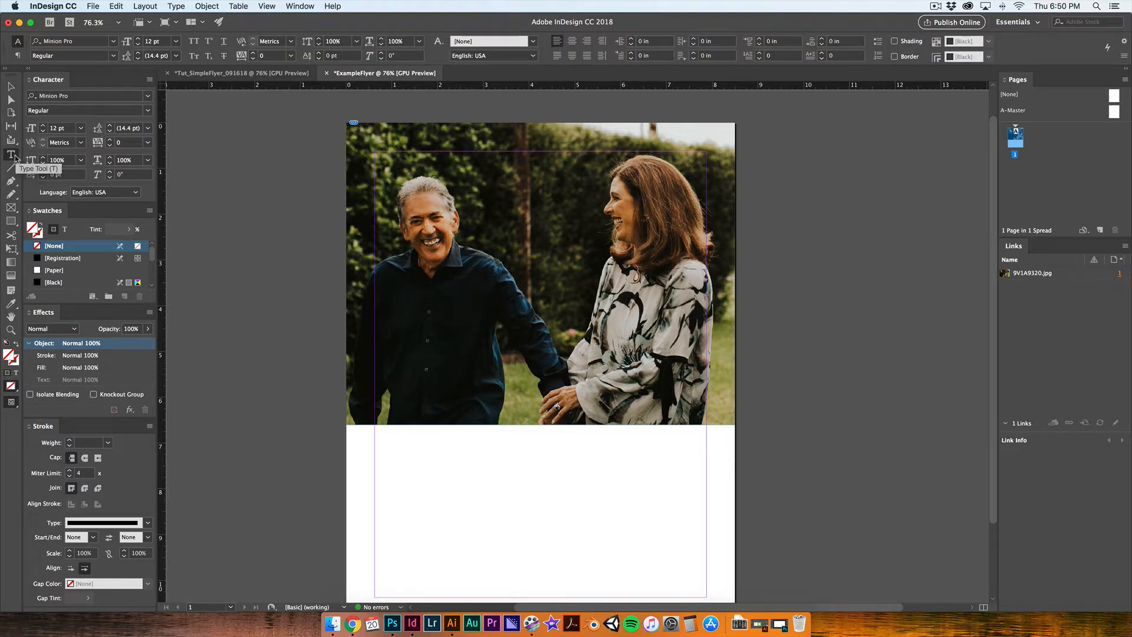
scroll(326, 361, "down", 2)
left_click_drag(387, 394, 628, 506)
key("super+z")
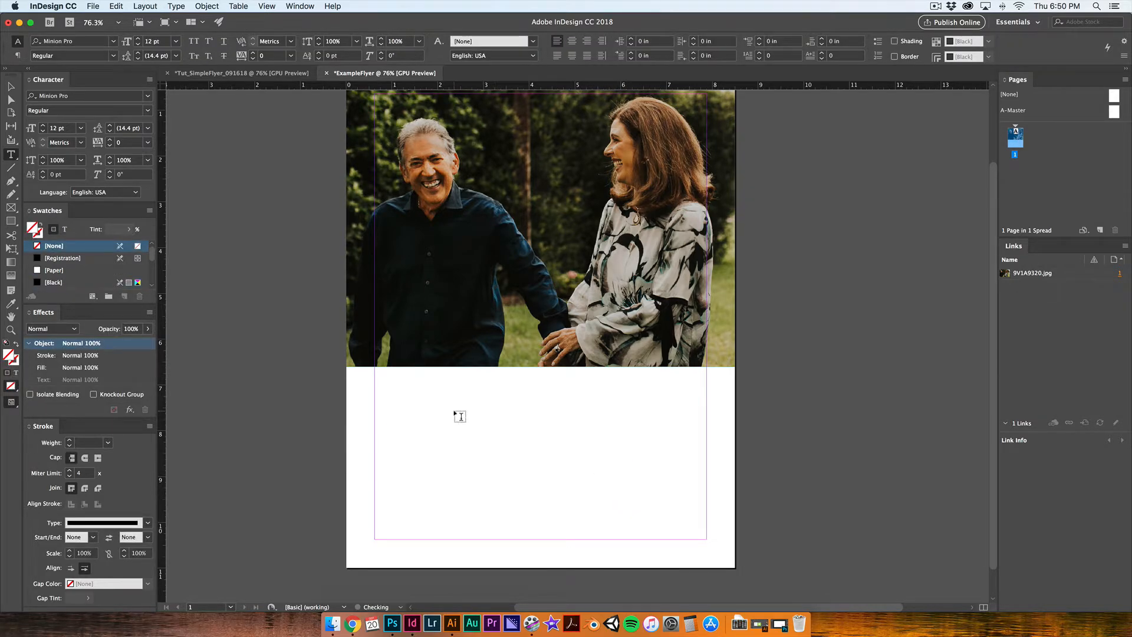
left_click_drag(414, 397, 422, 399)
scroll(418, 406, "up", 3)
left_click_drag(396, 431, 618, 524)
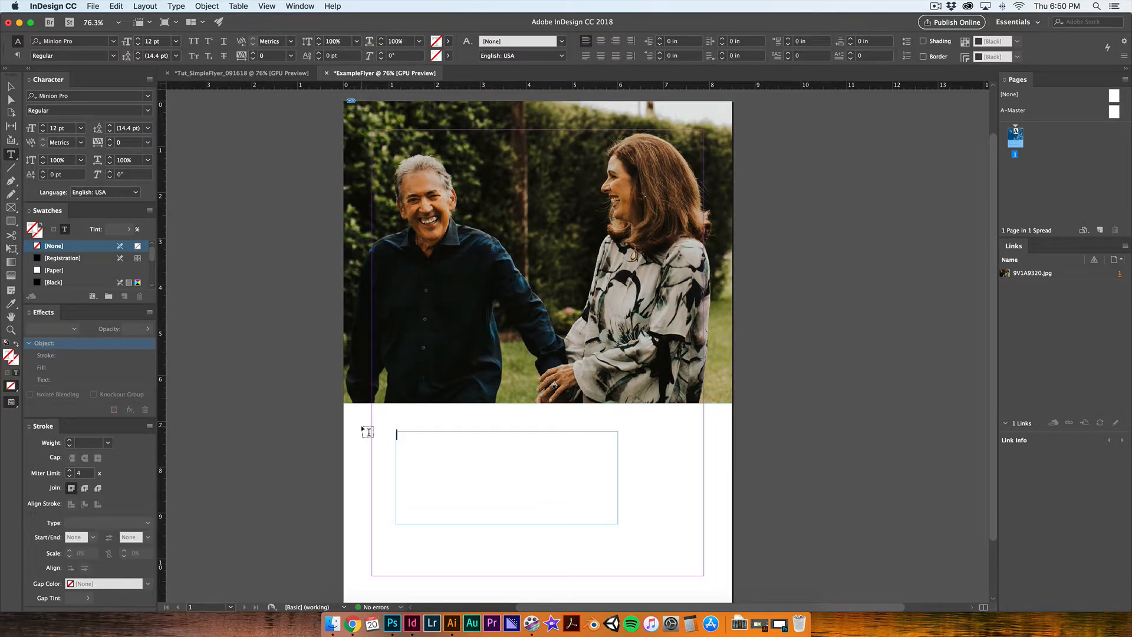
type("Married Couples B")
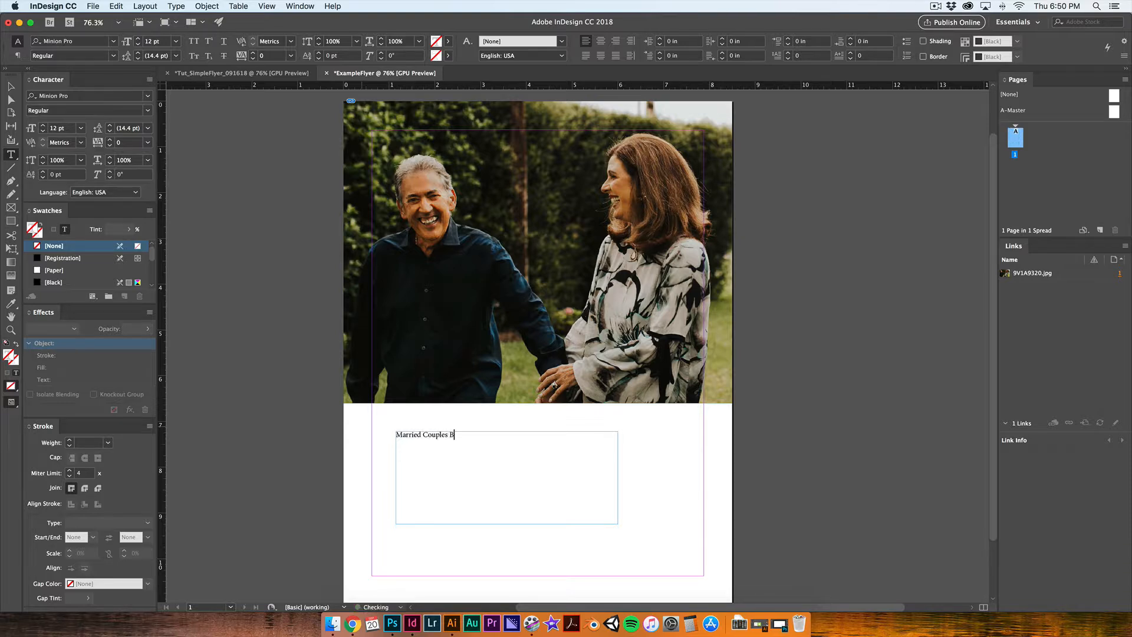
type("ible Study")
- Set the whole headline in Helvetica Neue Bold
left_click_drag(501, 442, 392, 433)
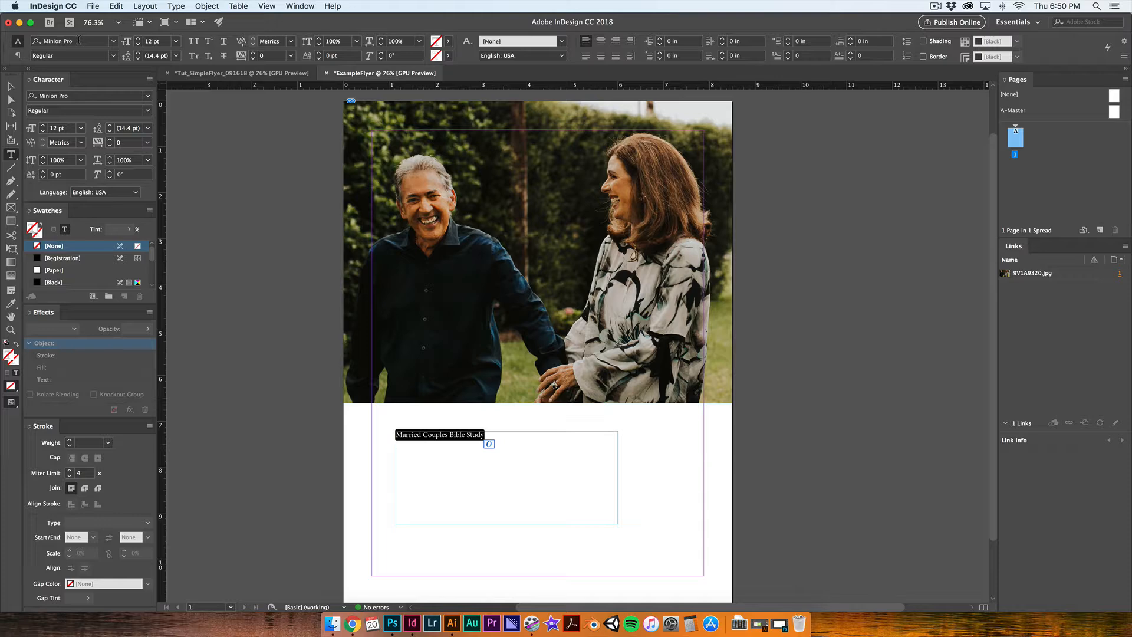
left_click(77, 95)
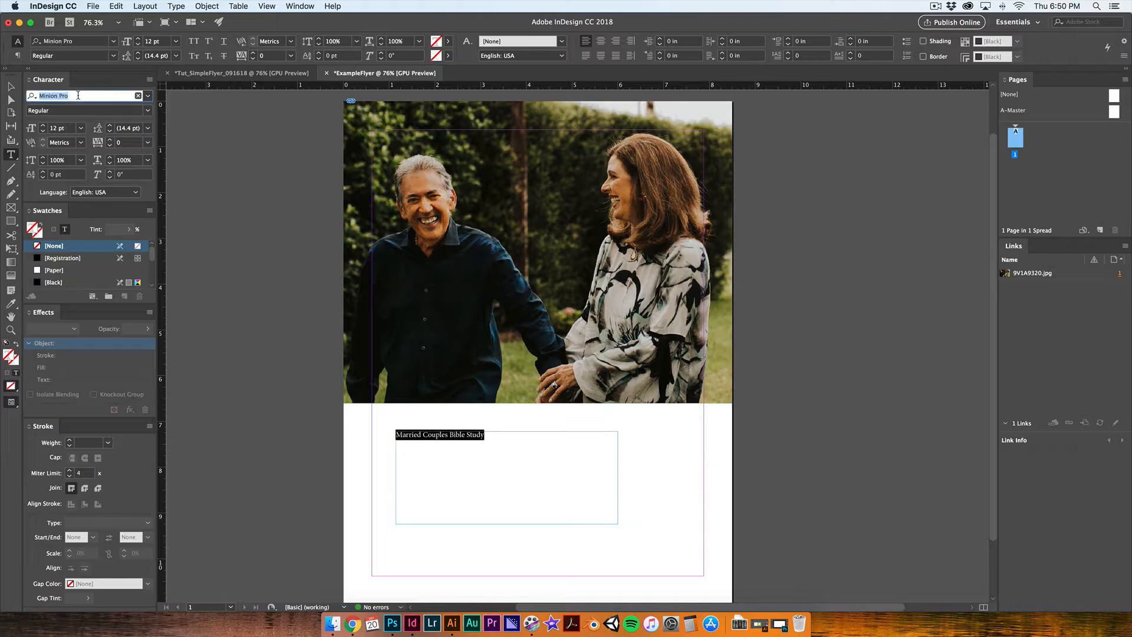
type("Hel")
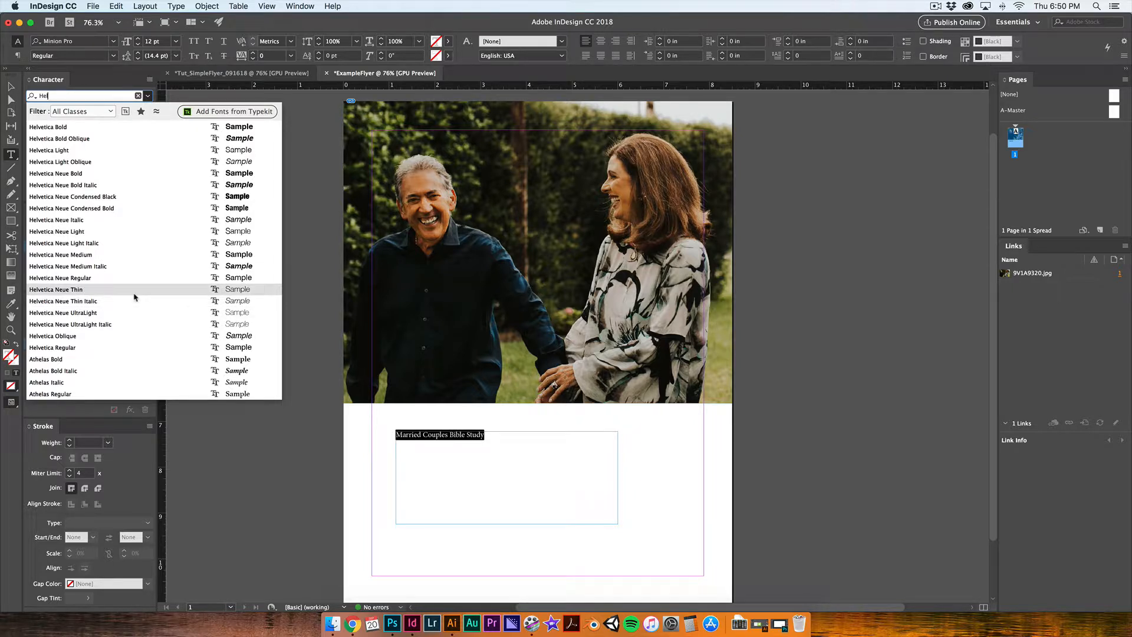
left_click(124, 176)
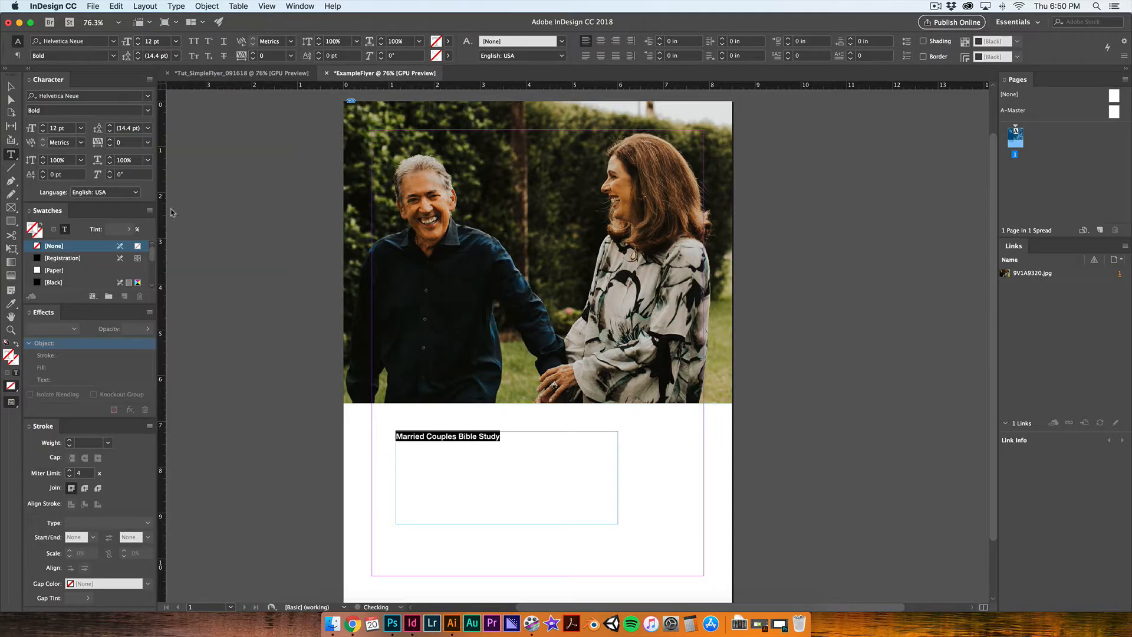
left_click(451, 442)
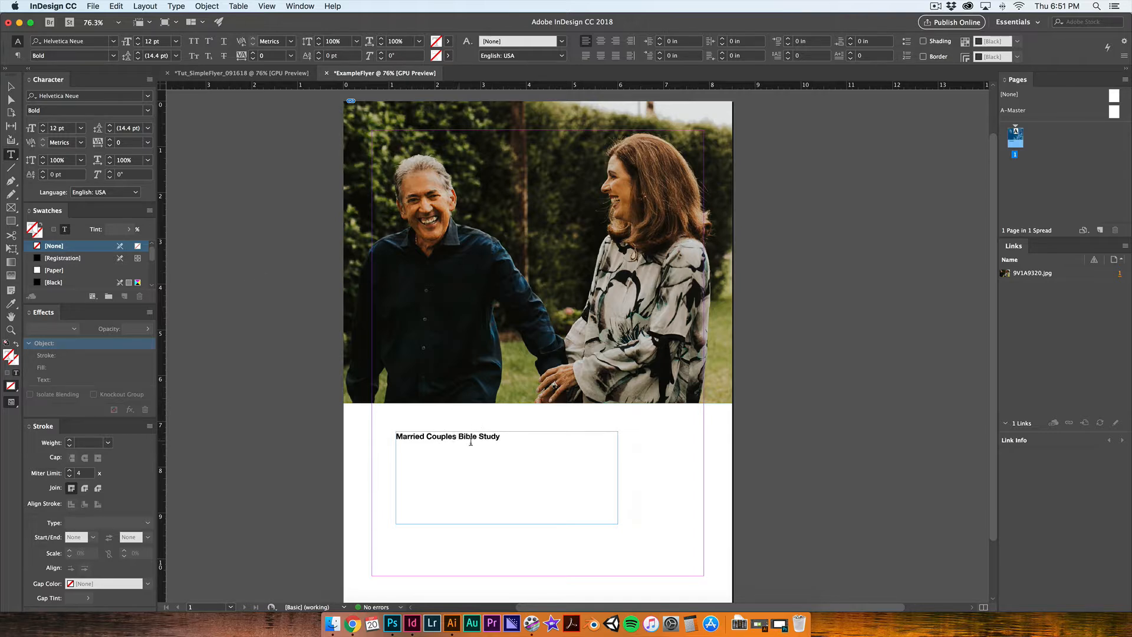
left_click_drag(504, 439, 390, 436)
left_click(442, 438)
key("Escape")
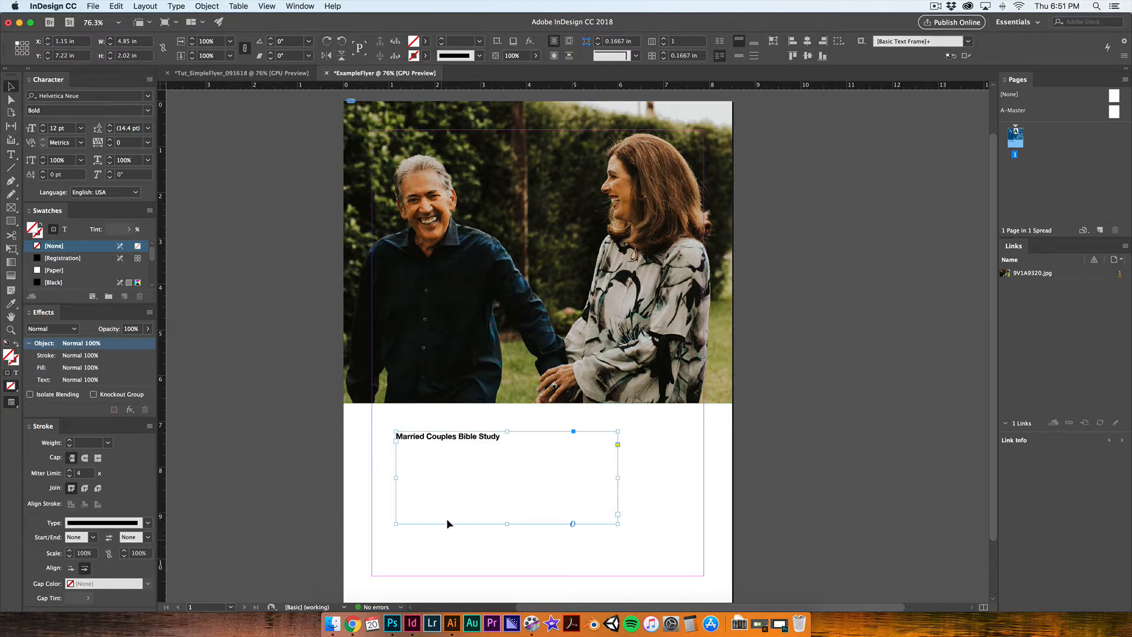
left_click(319, 445)
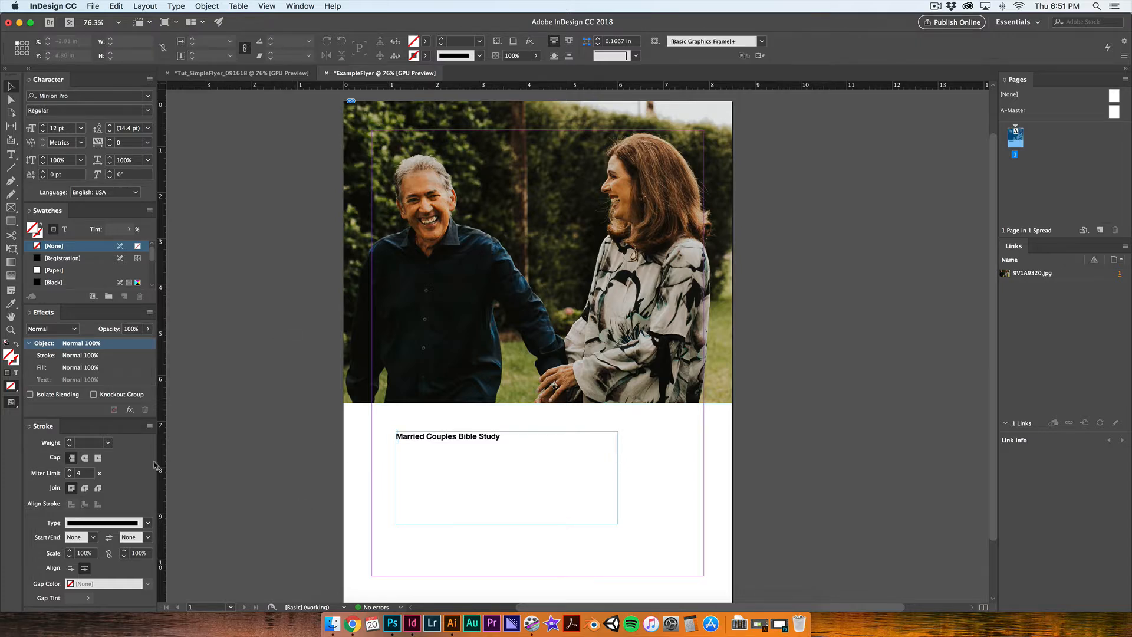
- Set the headline's font size to 31 pt and deselect the text
double_click(455, 448)
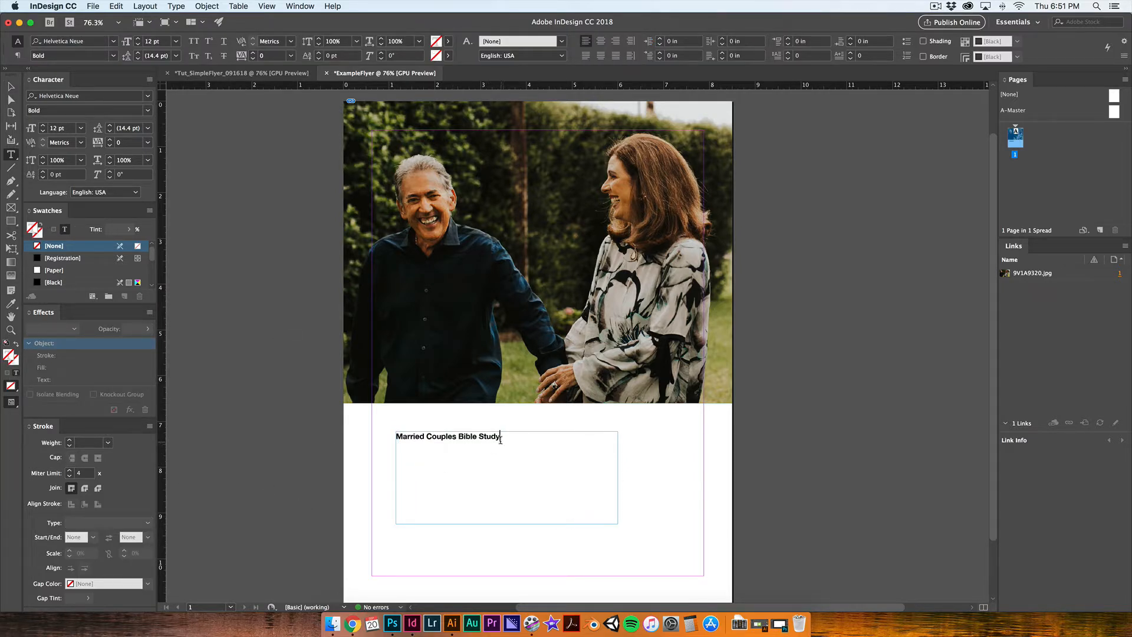
left_click_drag(507, 437, 397, 436)
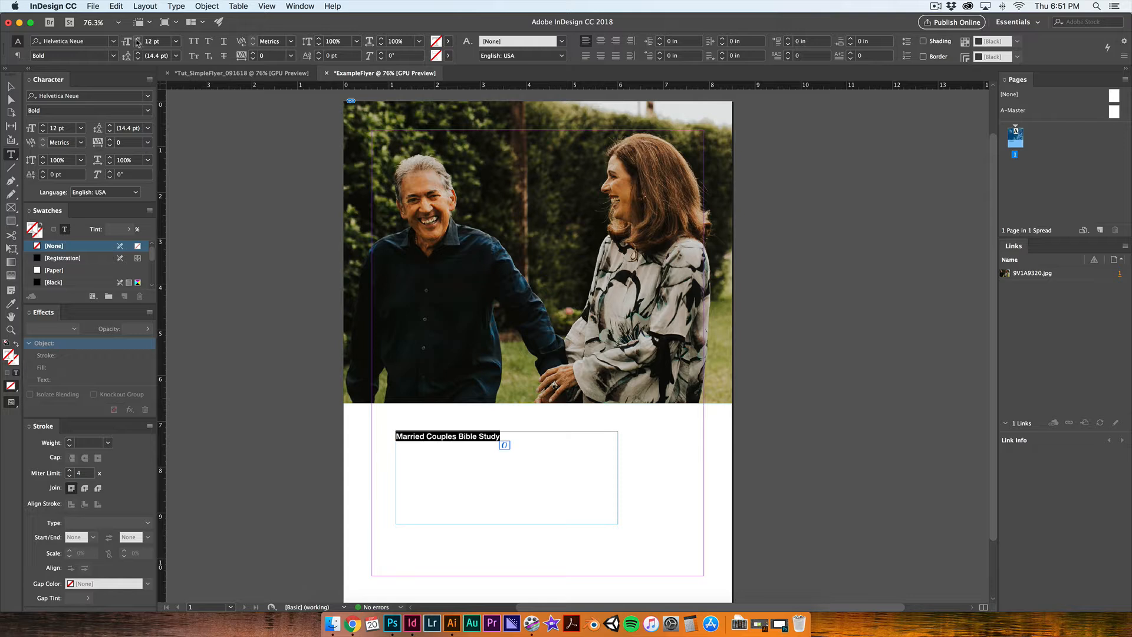
left_click(137, 39)
left_click(137, 39)
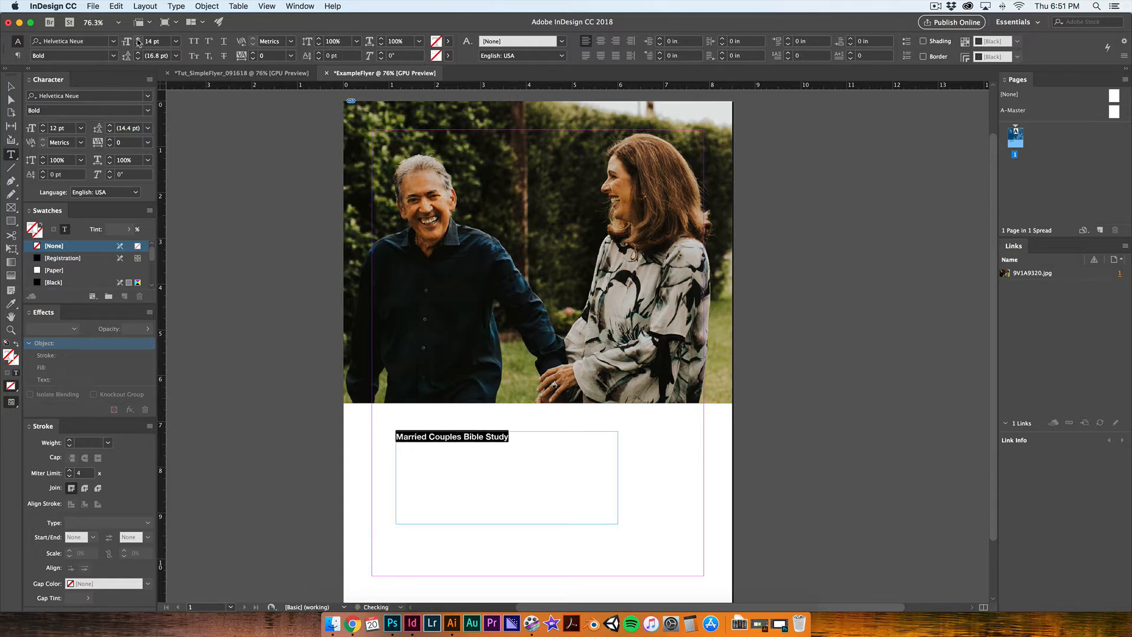
left_click(137, 39)
left_click(138, 38)
left_click(138, 39)
left_click(137, 39)
left_click(138, 39)
left_click(138, 40)
left_click(138, 39)
left_click(138, 39)
left_click(138, 40)
left_click(137, 39)
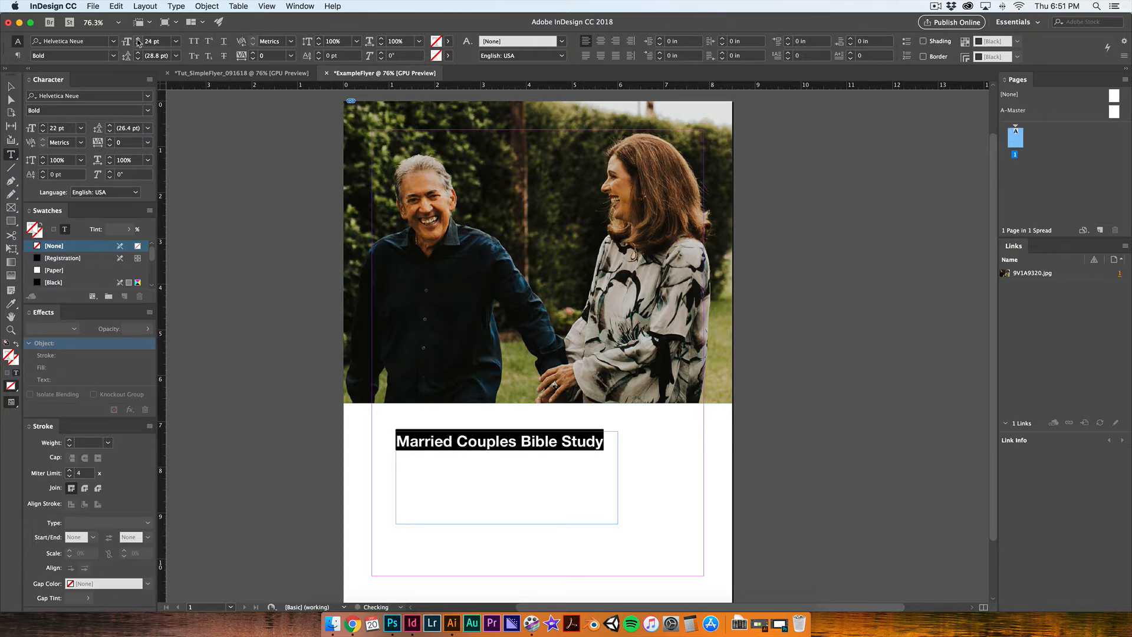
left_click(137, 39)
left_click(138, 40)
left_click(138, 39)
left_click(137, 39)
left_click(137, 39)
left_click(137, 40)
left_click(138, 39)
left_click(138, 39)
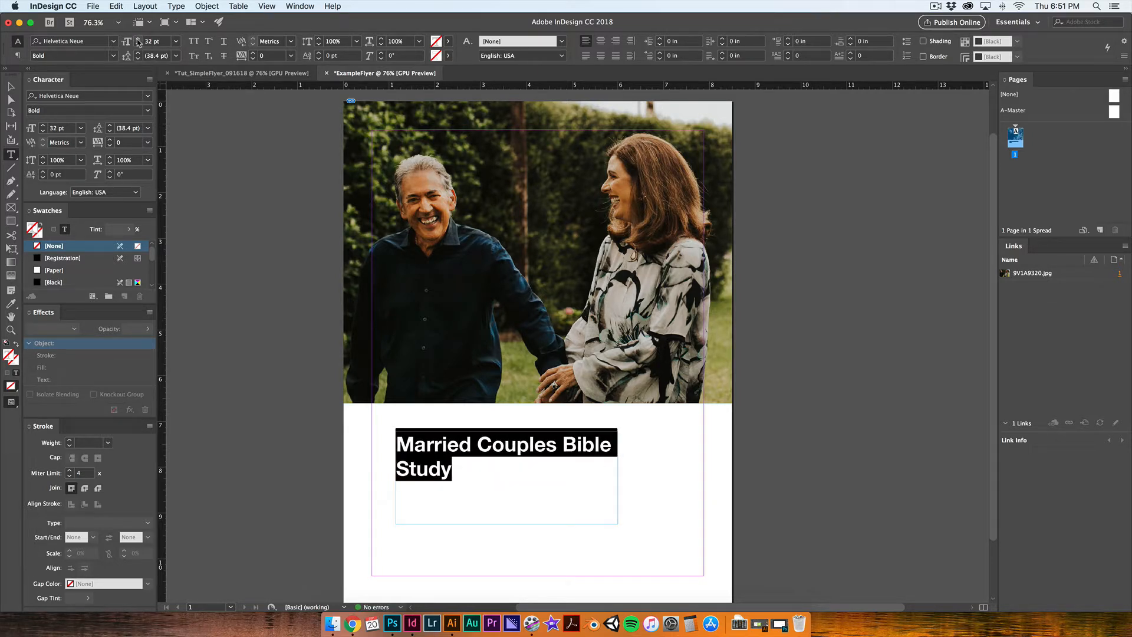
left_click(138, 45)
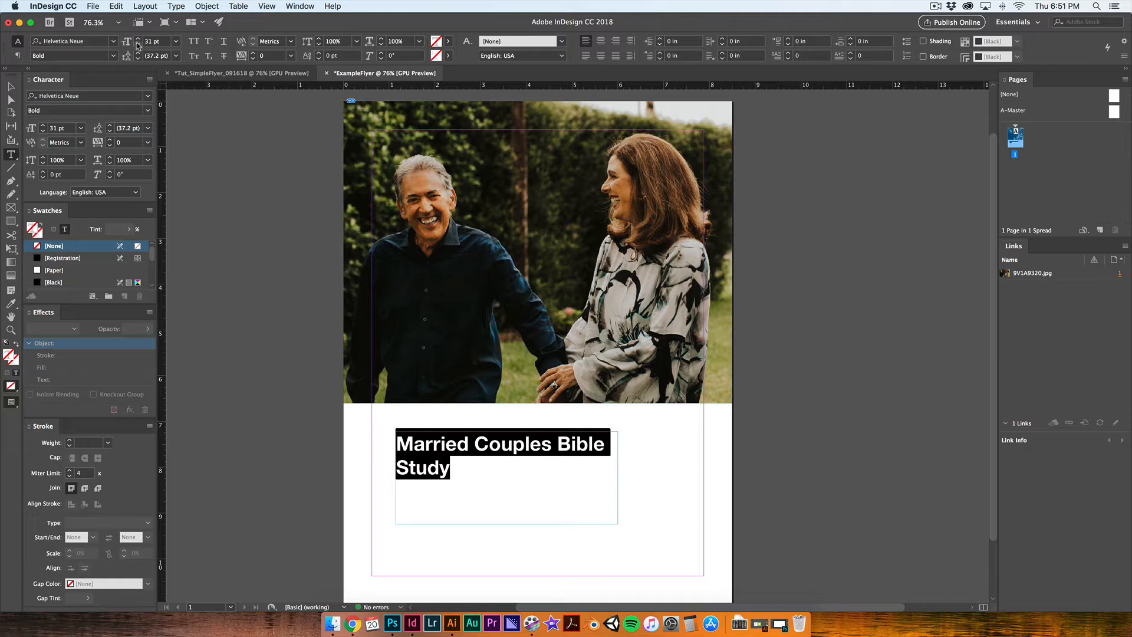
left_click(262, 401)
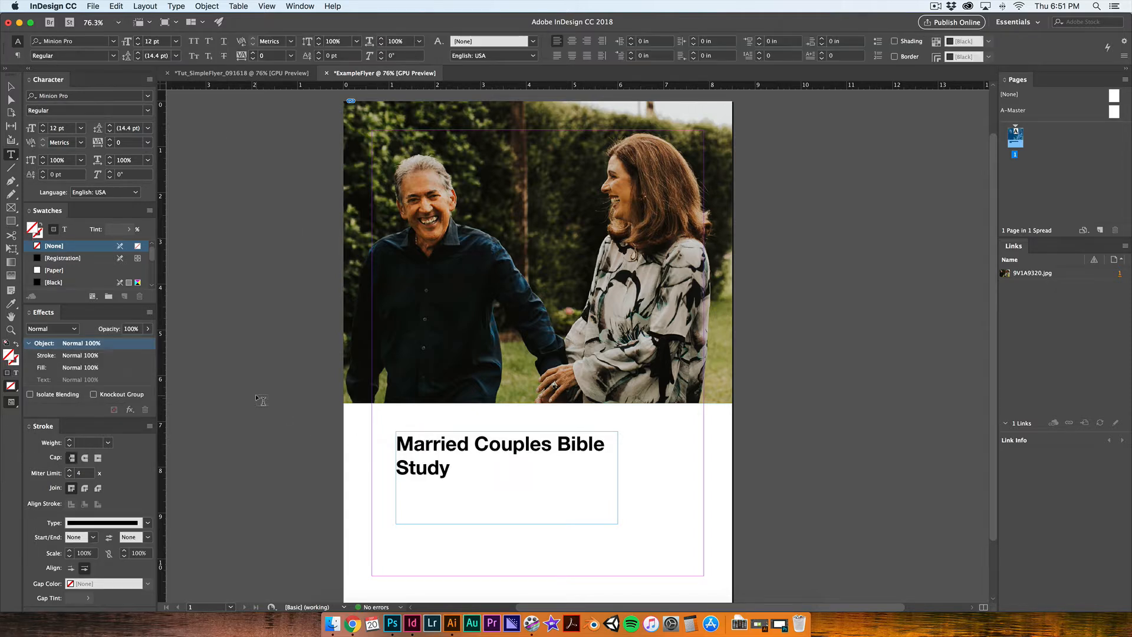
- Try a manual line break before "Bible" in the headline, and remove it again
left_click(12, 88)
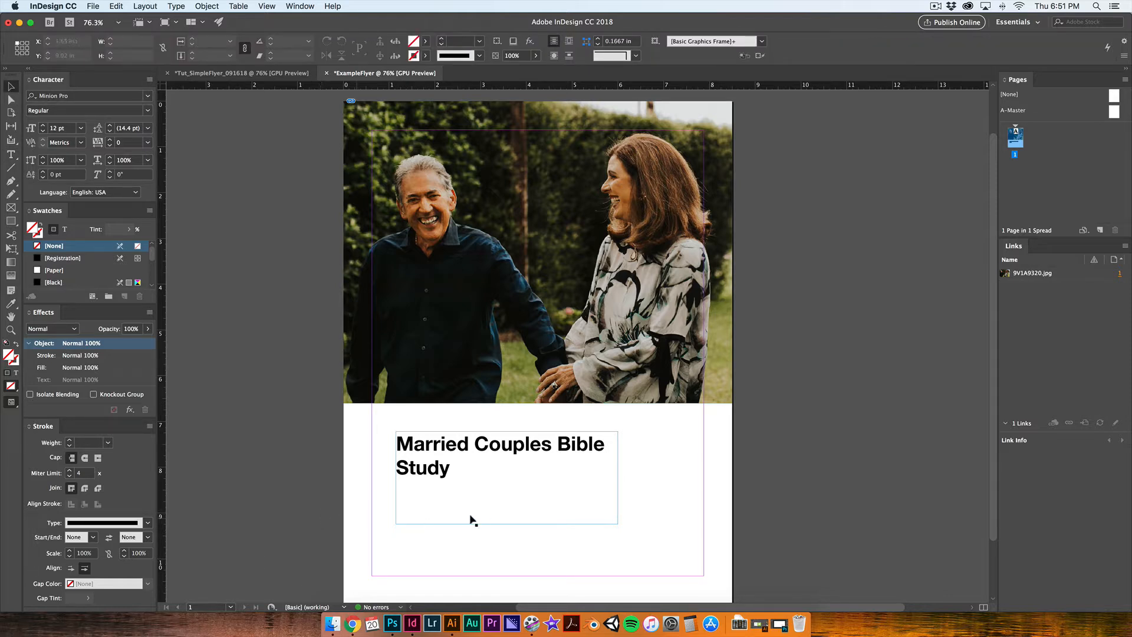
left_click(456, 483)
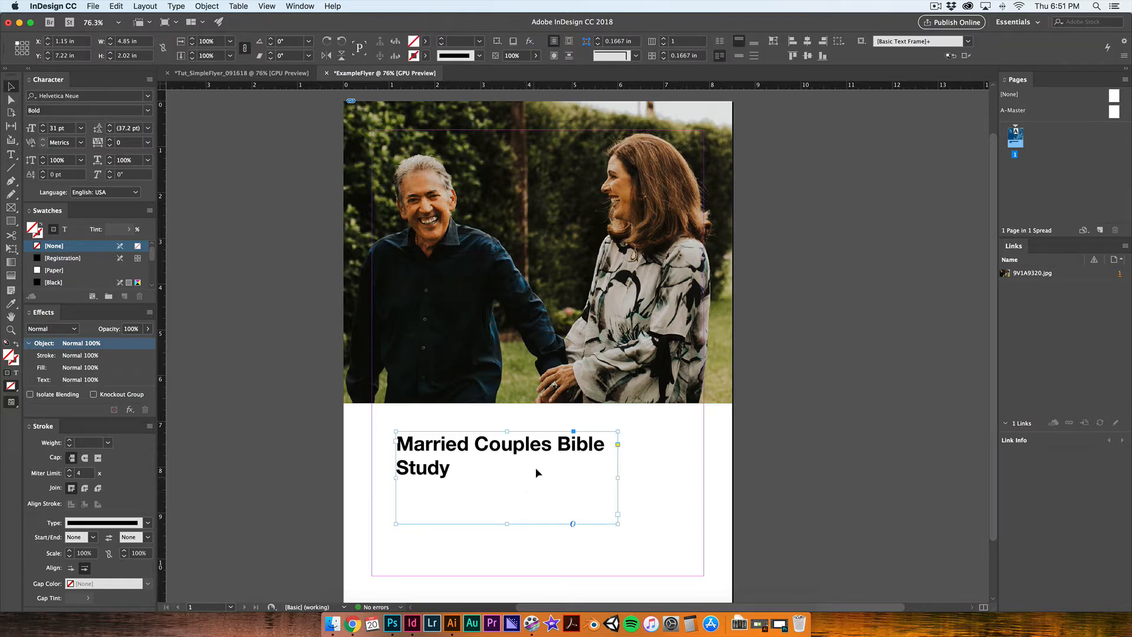
double_click(560, 454)
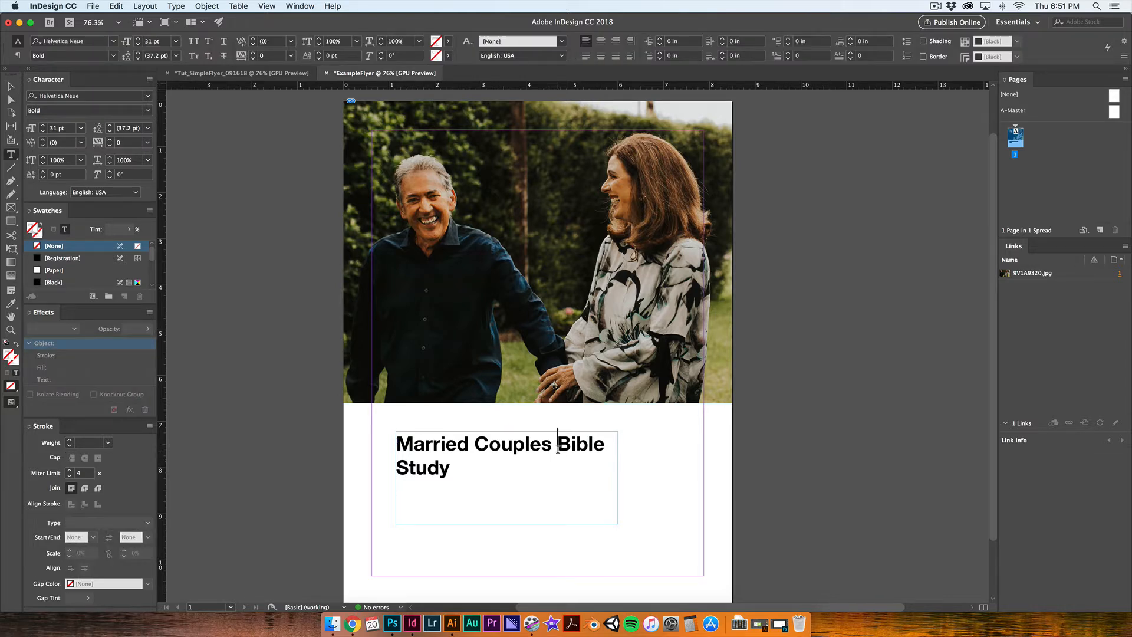
key("Return")
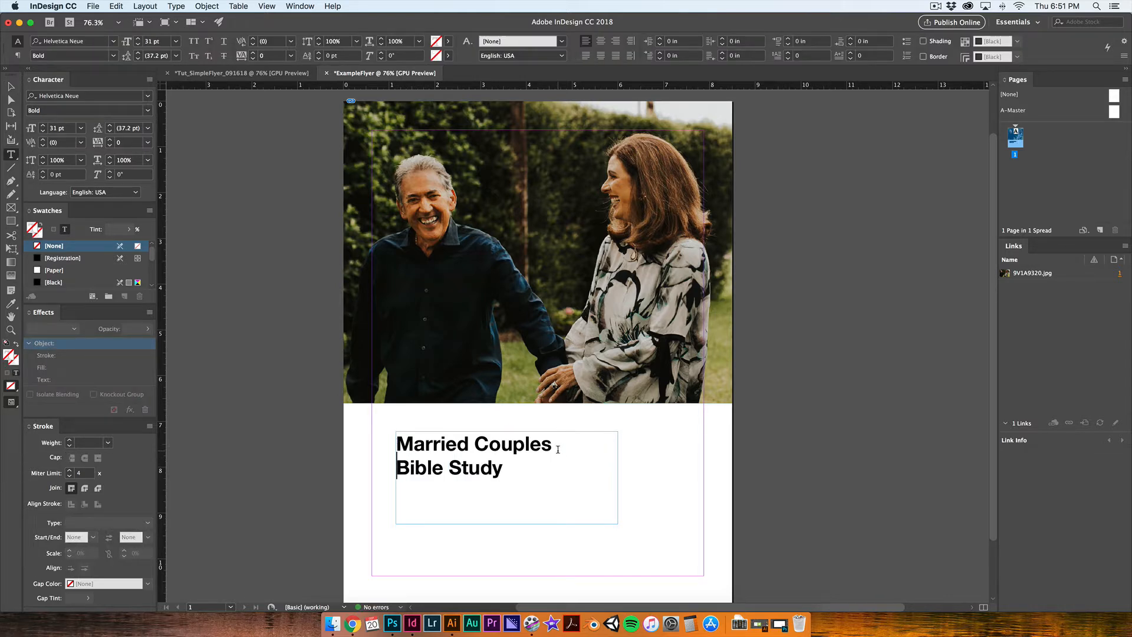
key("BackSpace")
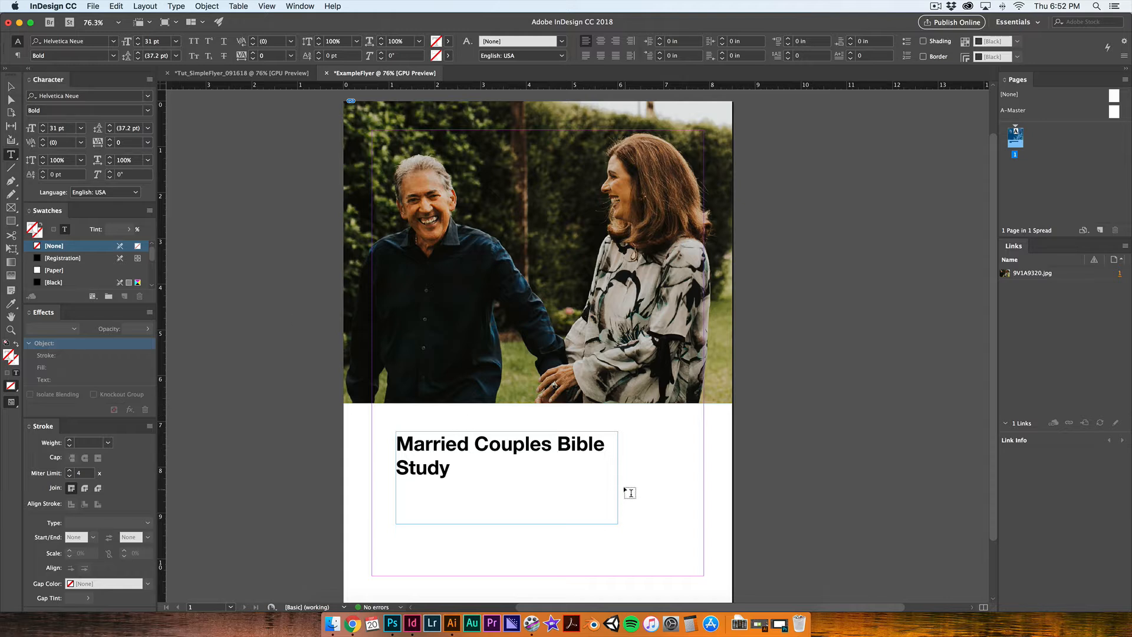
- Narrow the headline frame to about 4.06 in so "Bible Study" wraps together, and move it onto the photo at X 0.625, Y 3.625 in
left_click(11, 87)
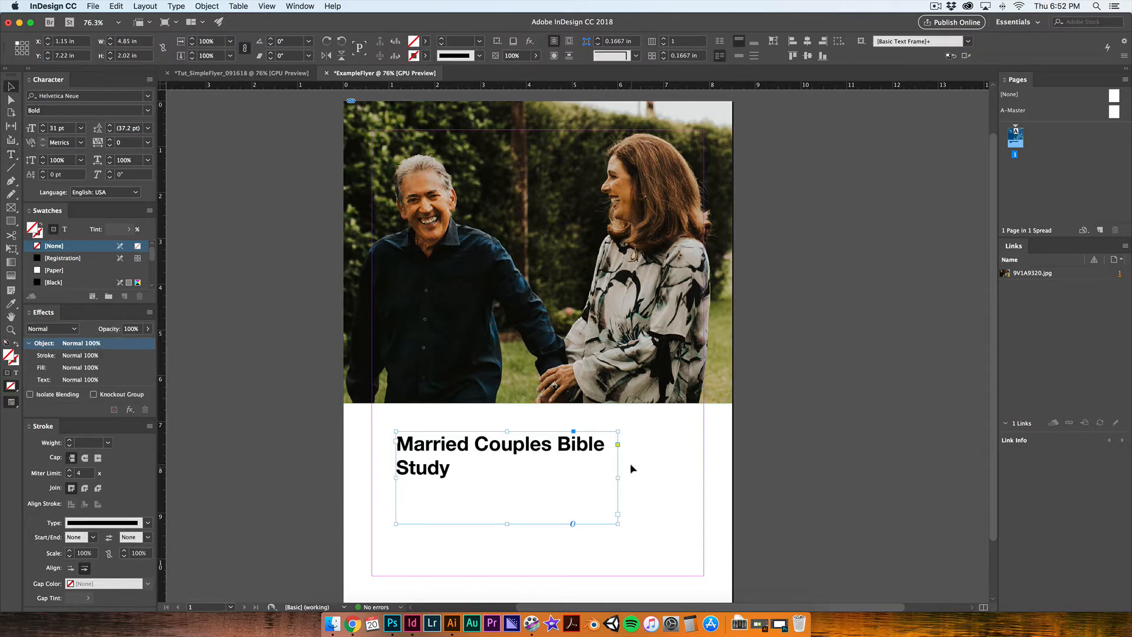
left_click_drag(618, 477, 590, 480)
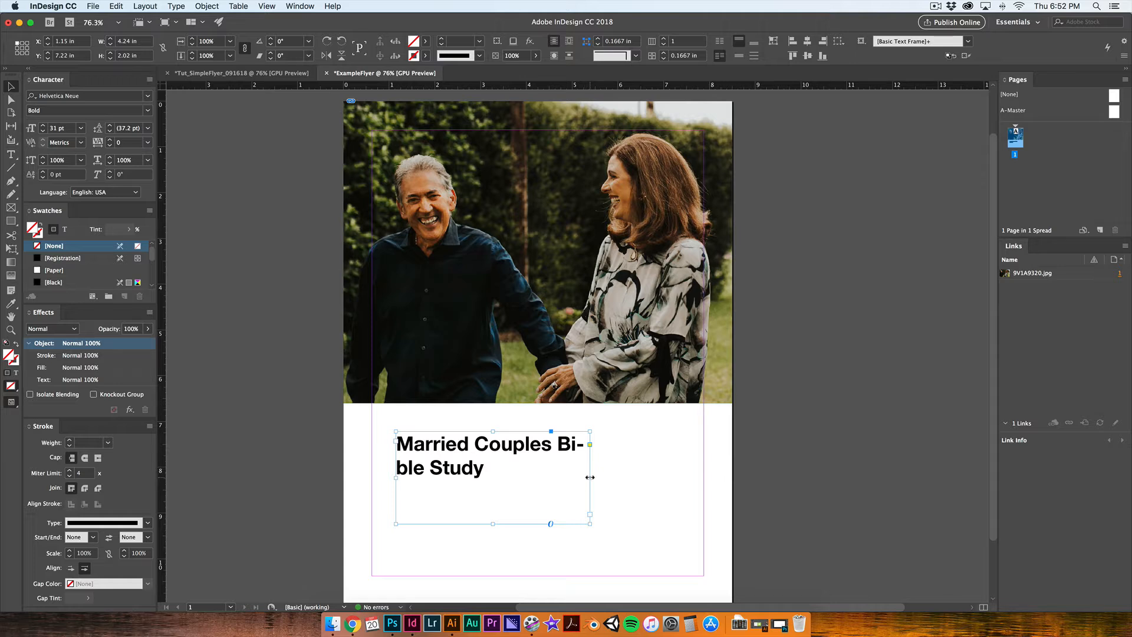
left_click_drag(590, 477, 581, 477)
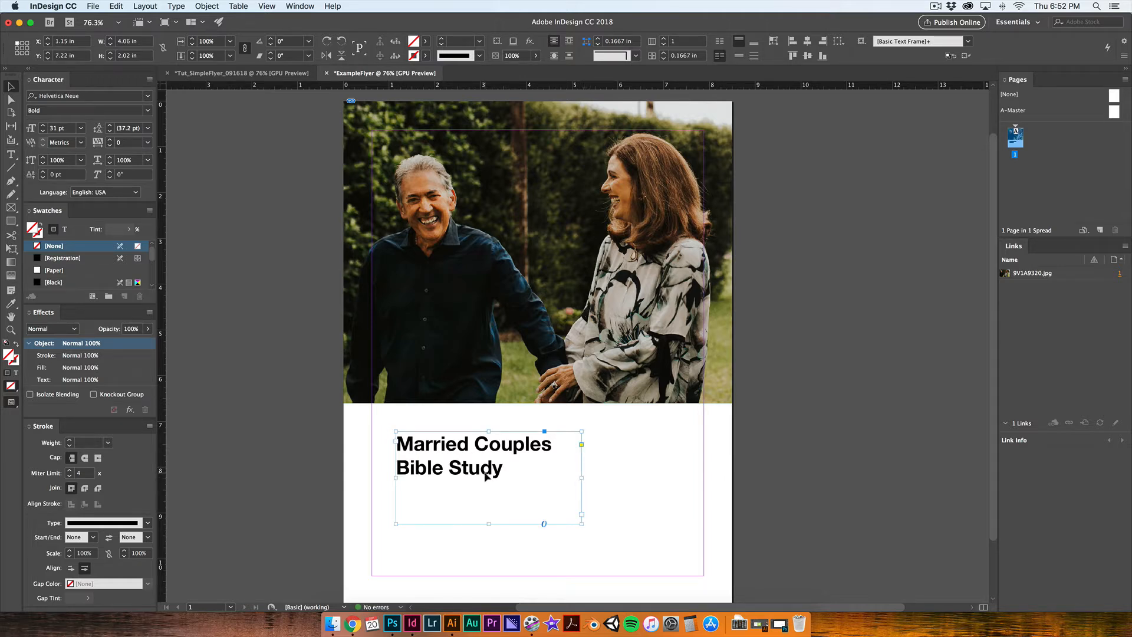
left_click_drag(422, 468, 404, 314)
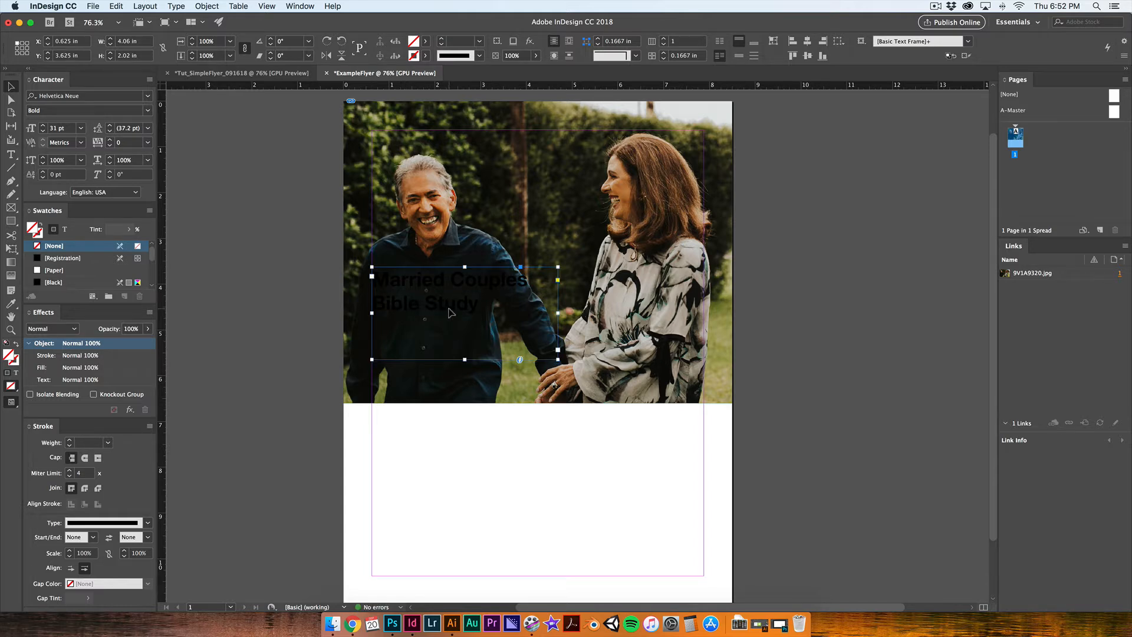
- Color the headline text with the [Paper] swatch and deselect its frame
double_click(448, 309)
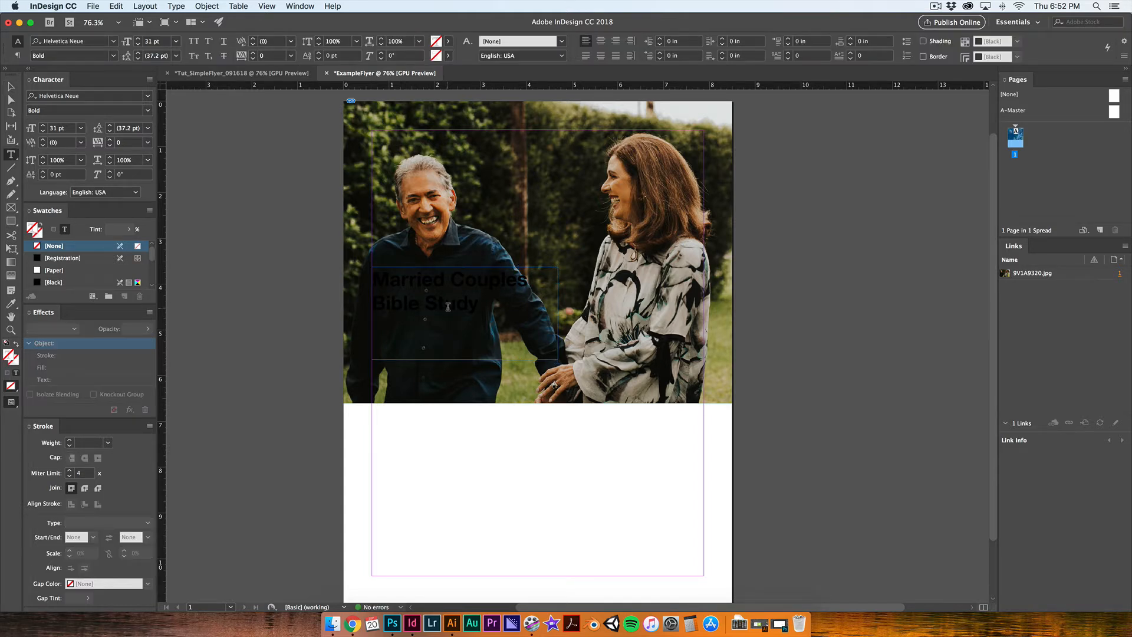
left_click_drag(481, 308, 349, 269)
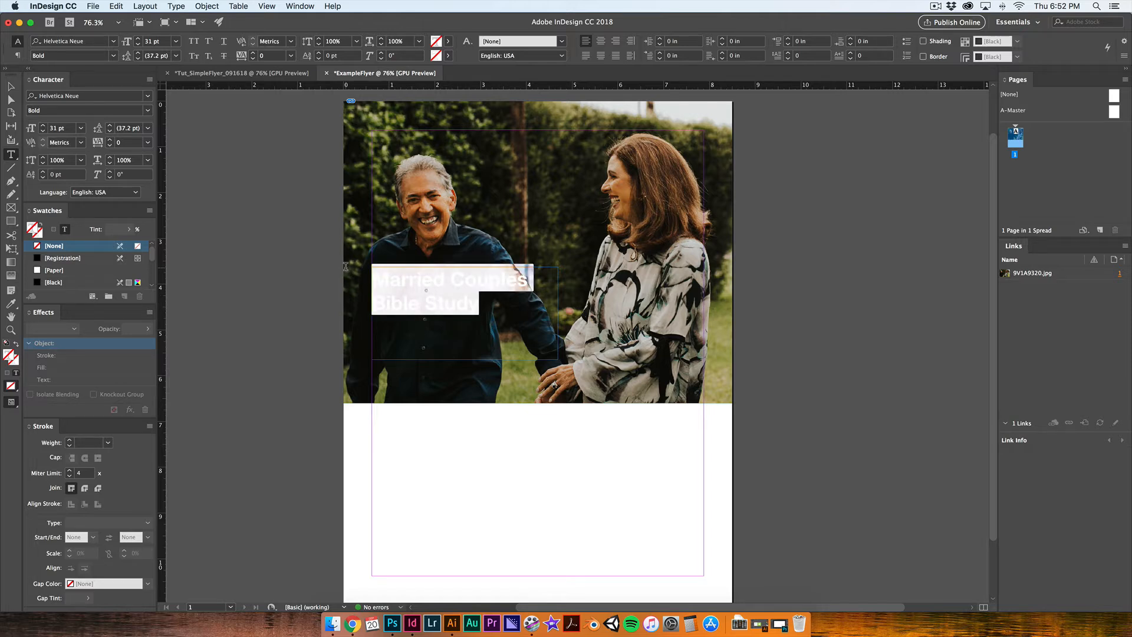
left_click(59, 270)
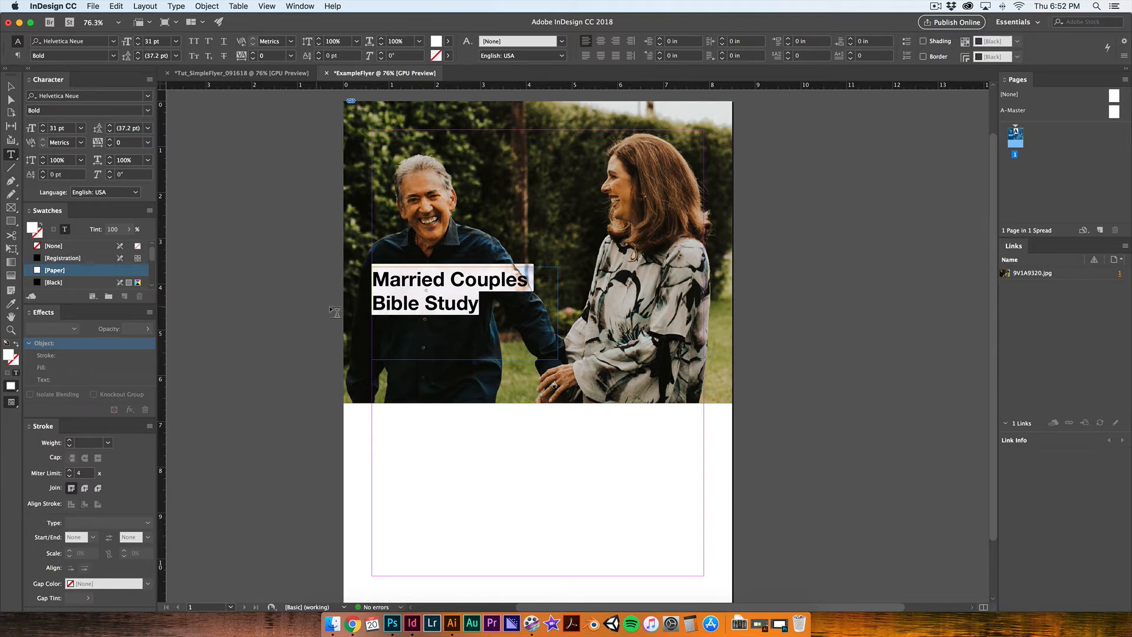
left_click(10, 88)
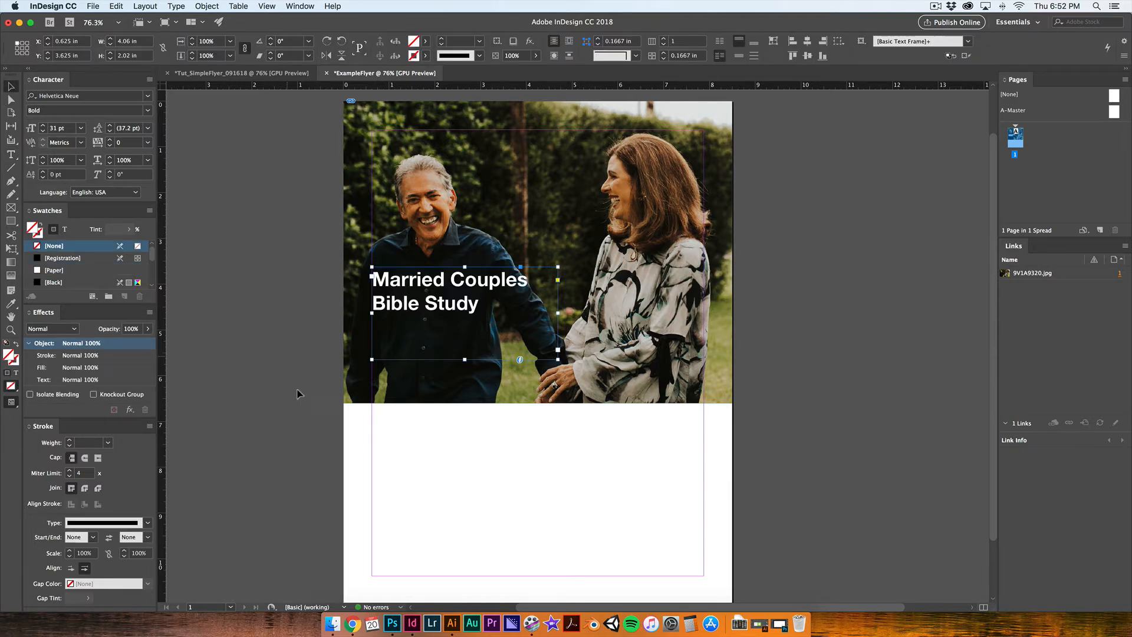
left_click(273, 445)
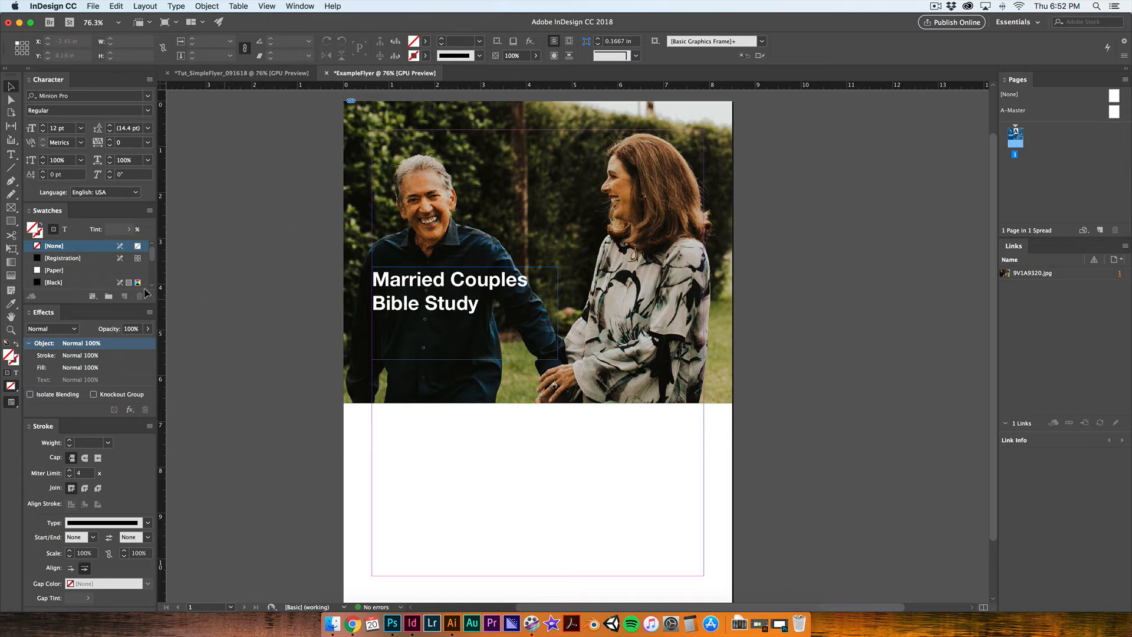
- Compare the layout with and without guides and frame edges, ending in the clean preview
key("w")
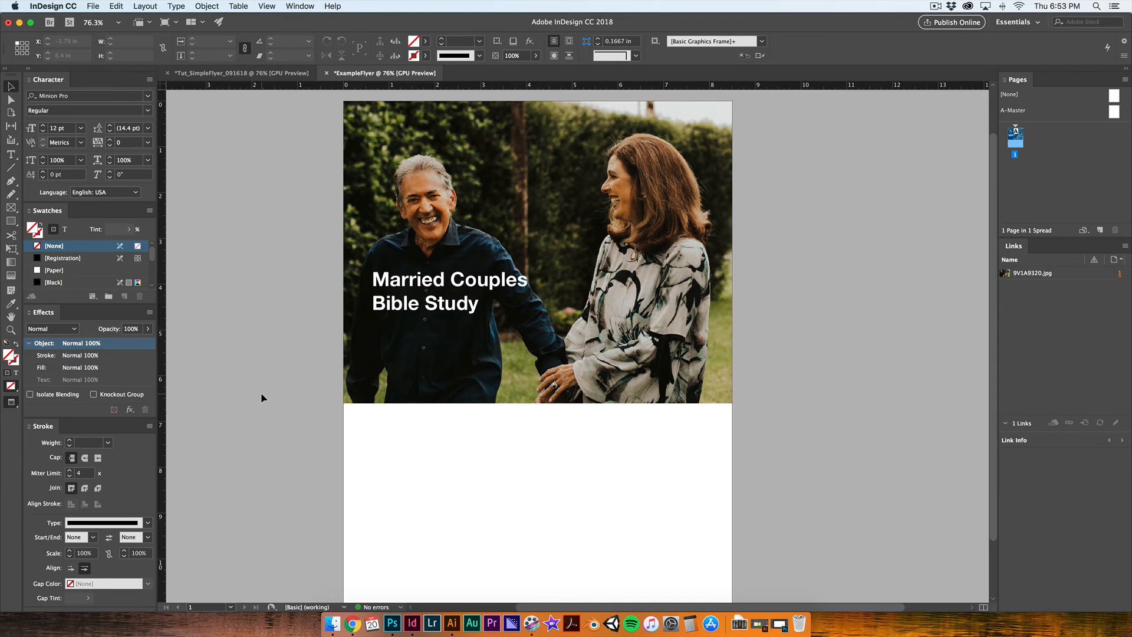
key("w")
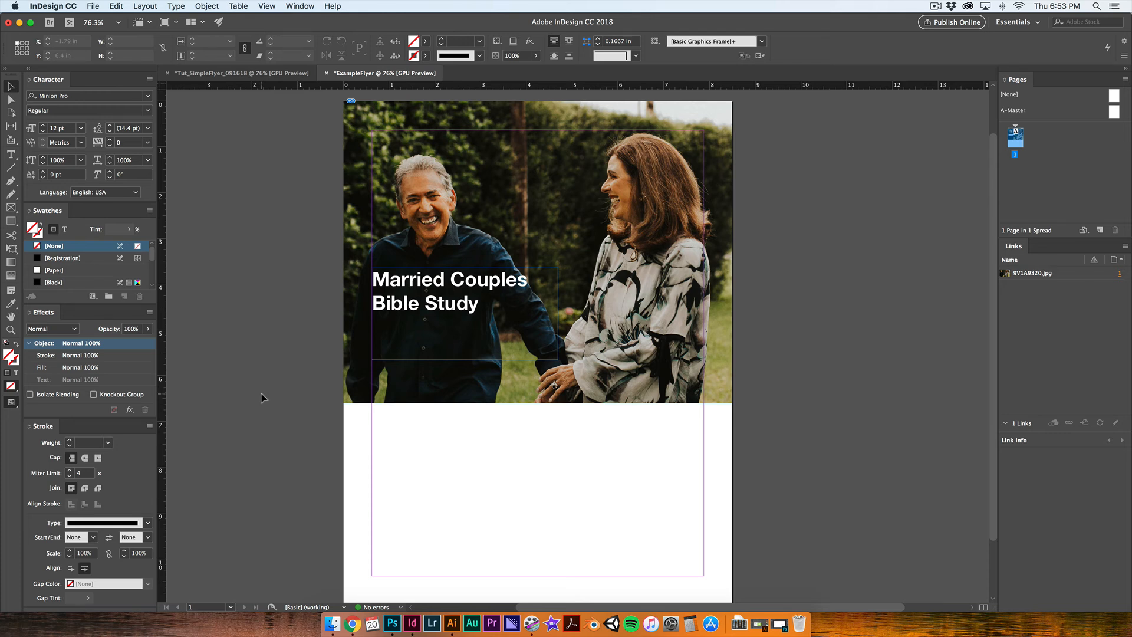
key("w")
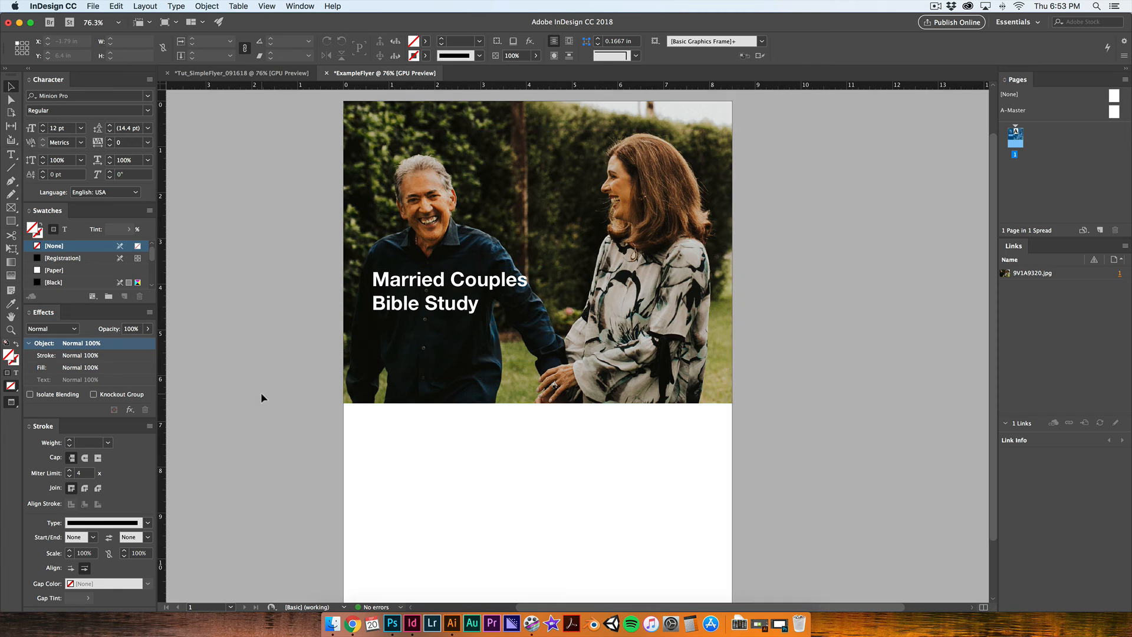